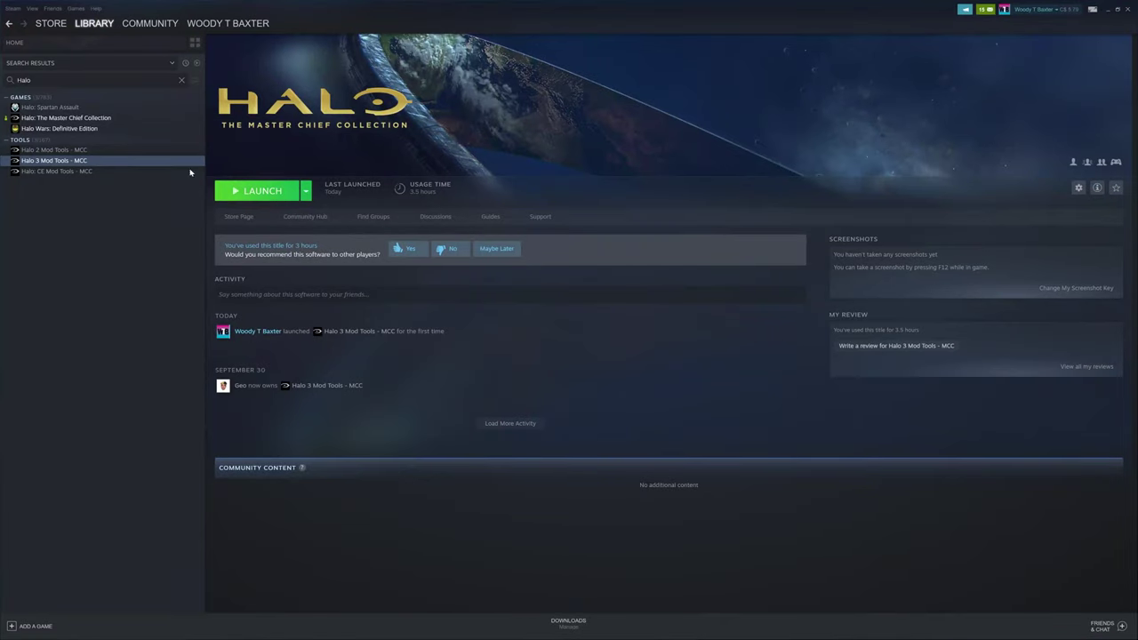
- Open the Halo 3 Mod Tools - MCC install folder through Steam's Manage > Browse local files
right_click(134, 164)
mouse_move(149, 201)
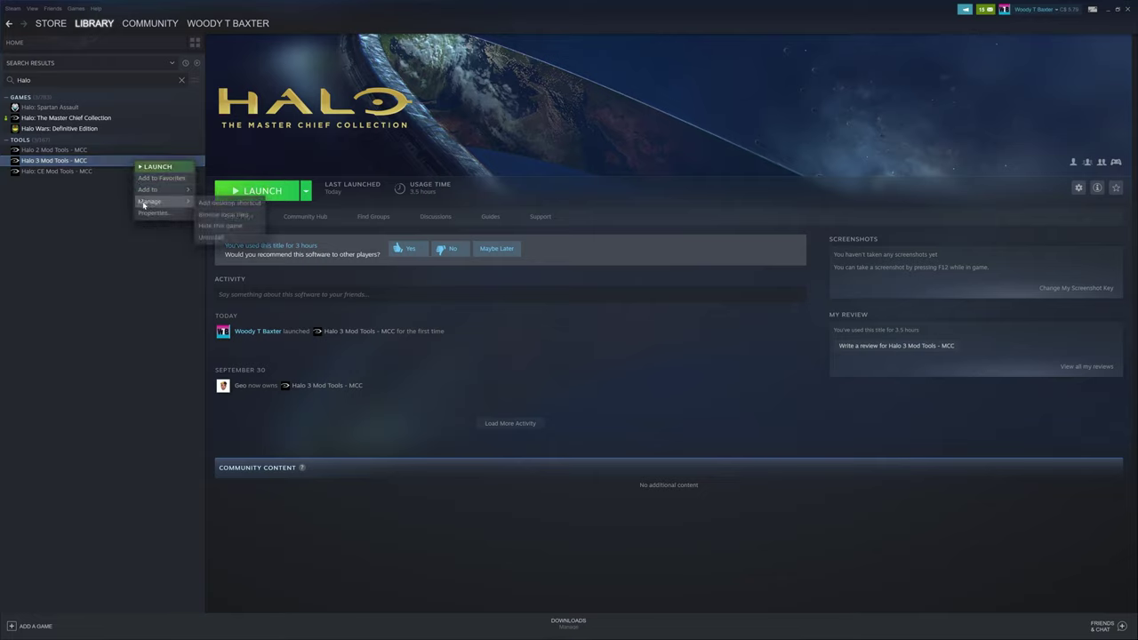
left_click(229, 216)
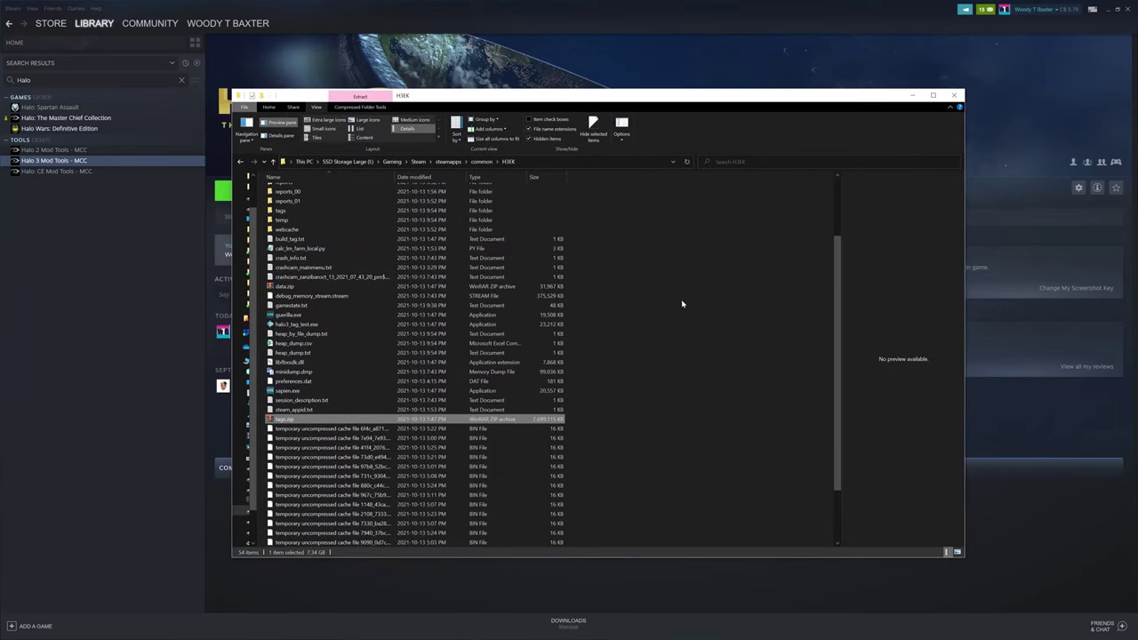
- Launch Command Prompt in the H3EK folder by entering cmd in the Explorer address bar
left_click(582, 164)
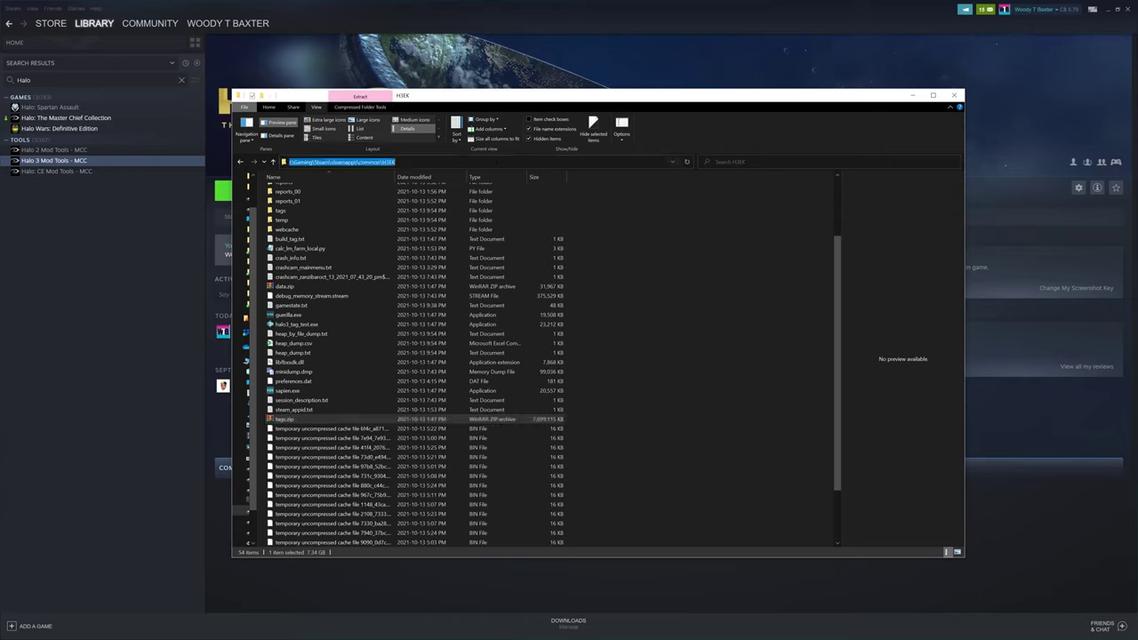
type("cmd")
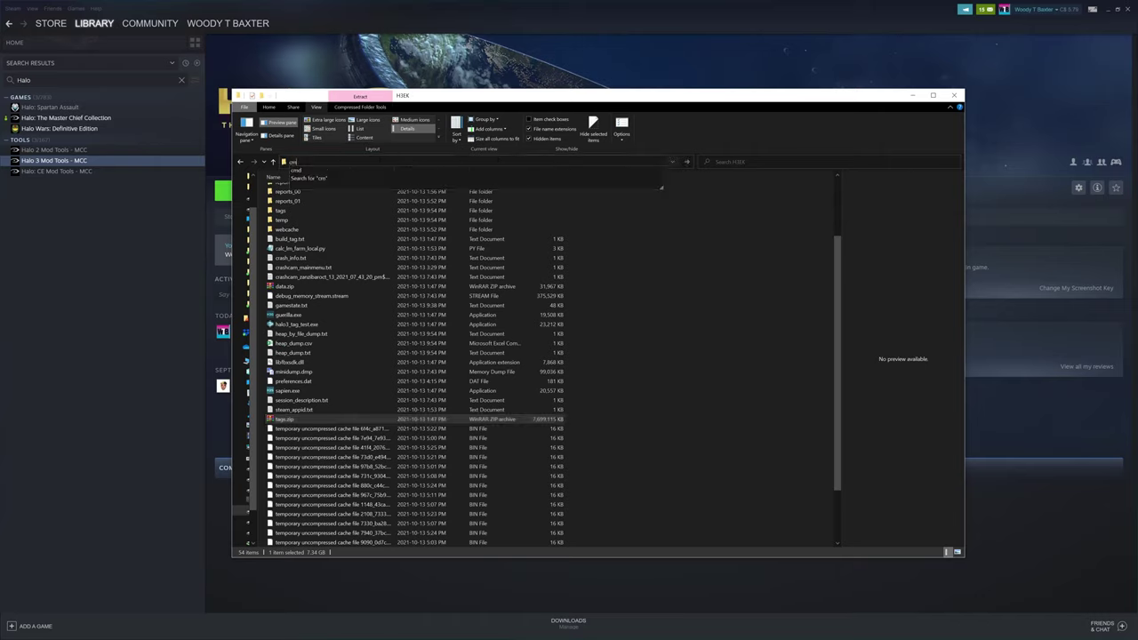
key("Return")
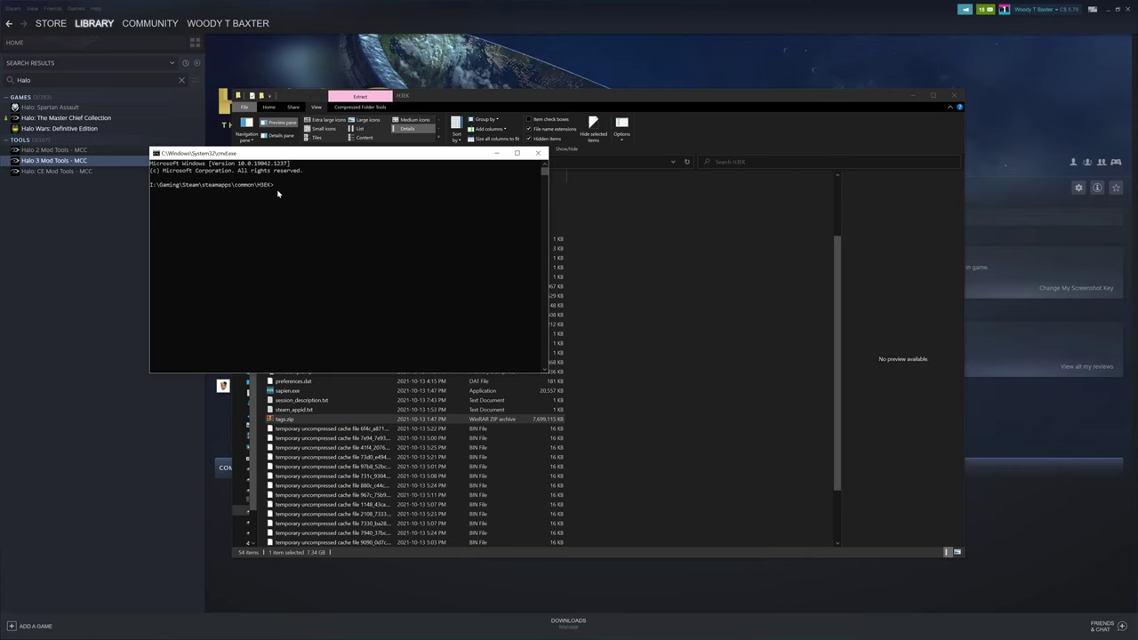
- Arrange the Command Prompt and H3EK Explorer windows side by side
left_click_drag(306, 153, 243, 224)
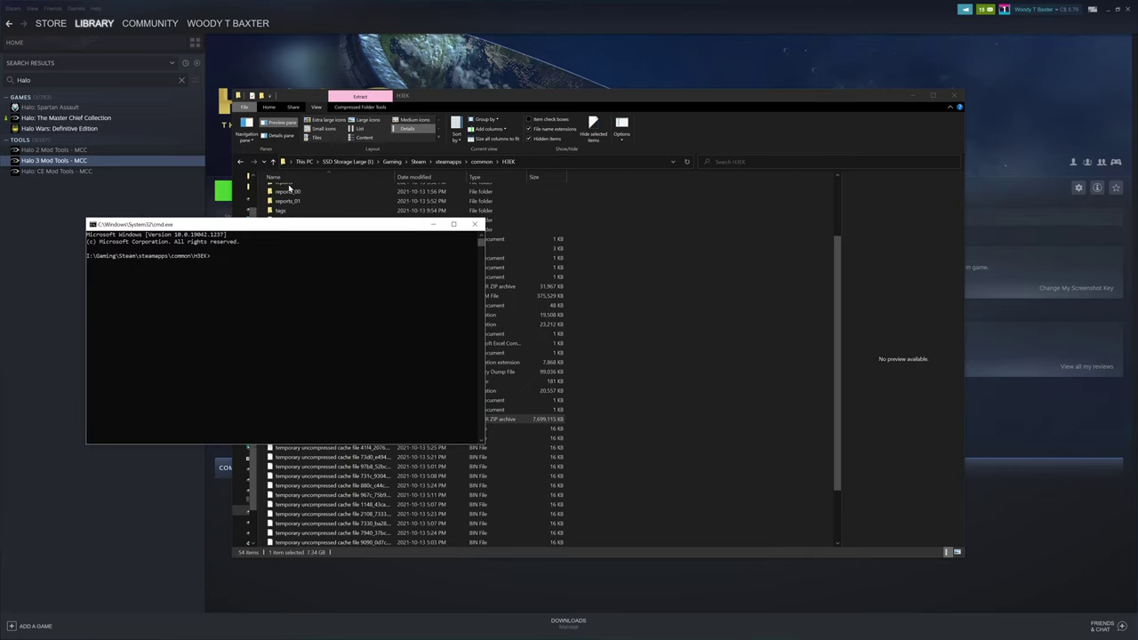
mouse_move(427, 101)
left_mouse_down()
mouse_move(550, 102)
mouse_move(578, 115)
left_mouse_up()
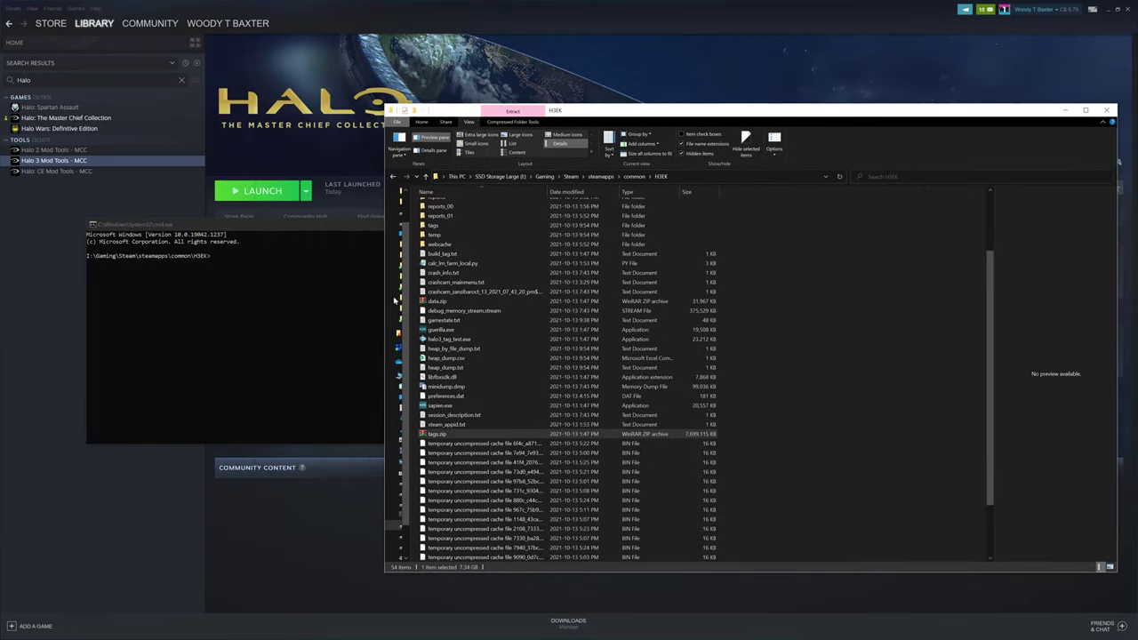
scroll(487, 338, "up", 3)
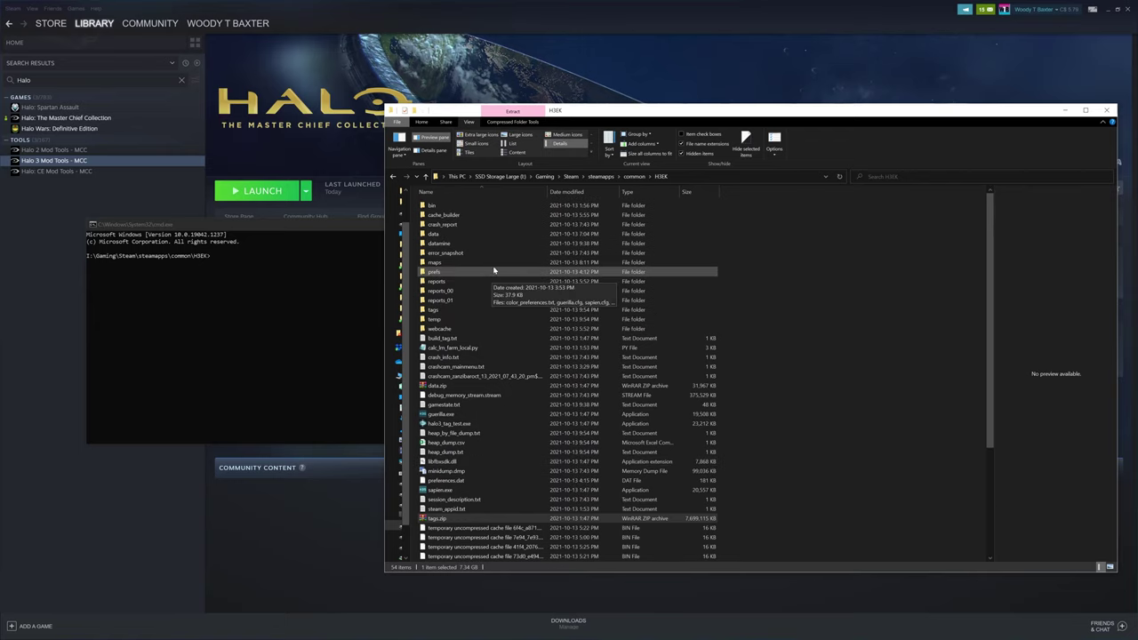
left_click(240, 355)
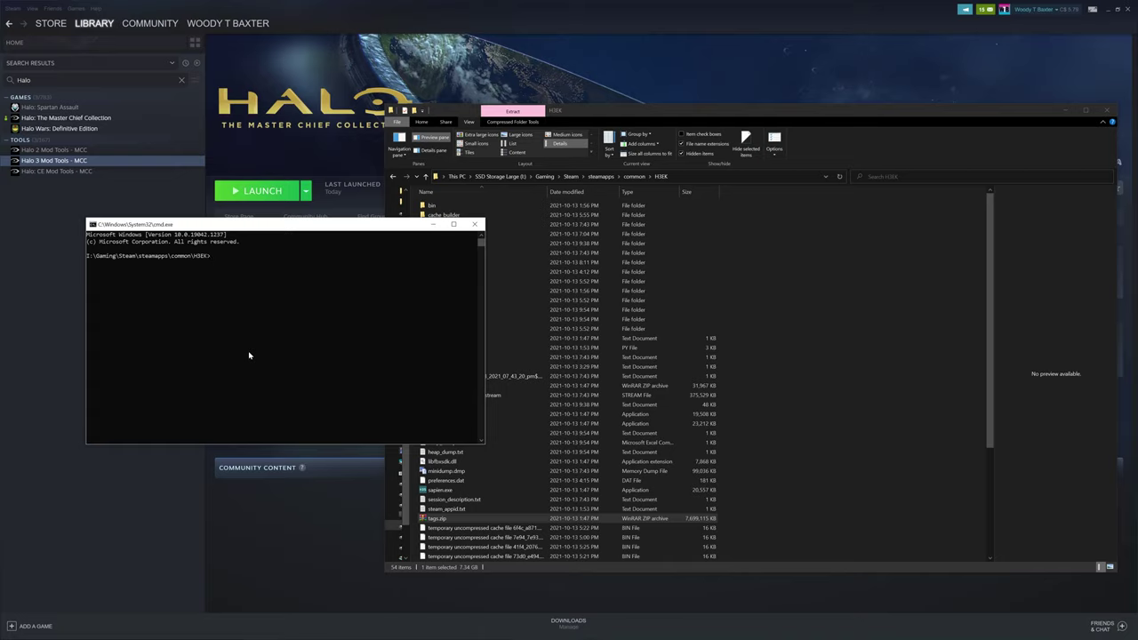
left_click(231, 264)
left_click(299, 269)
- Find and select tool.exe at the bottom of the H3EK folder, then return to the prompt
left_click(779, 353)
scroll(599, 448, "down", 1)
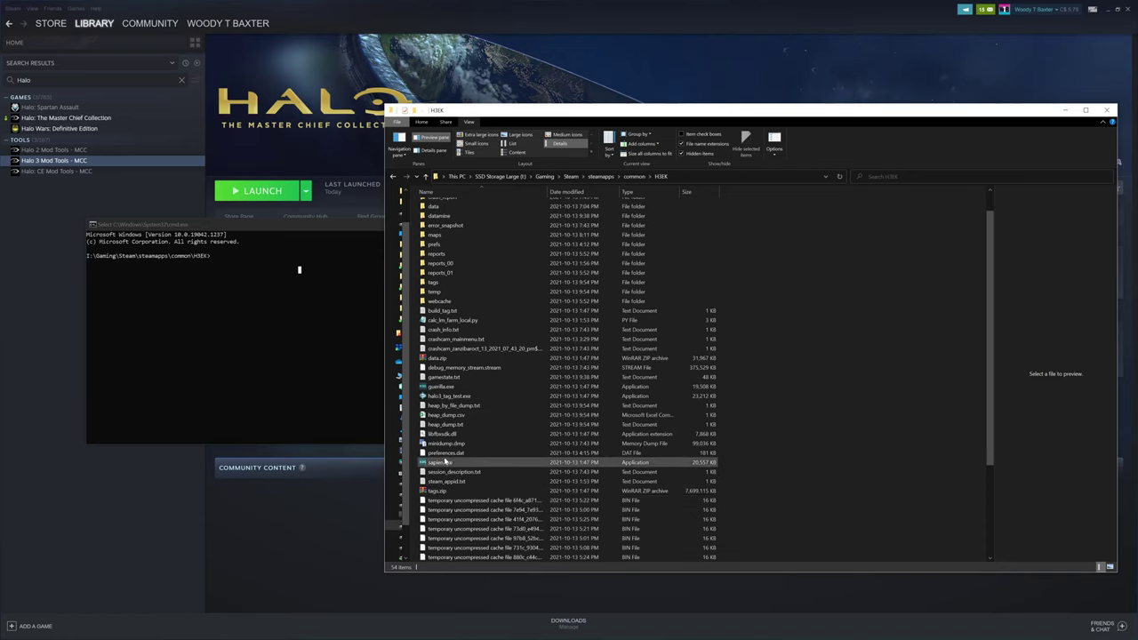
scroll(447, 391, "down", 5)
left_click(447, 530)
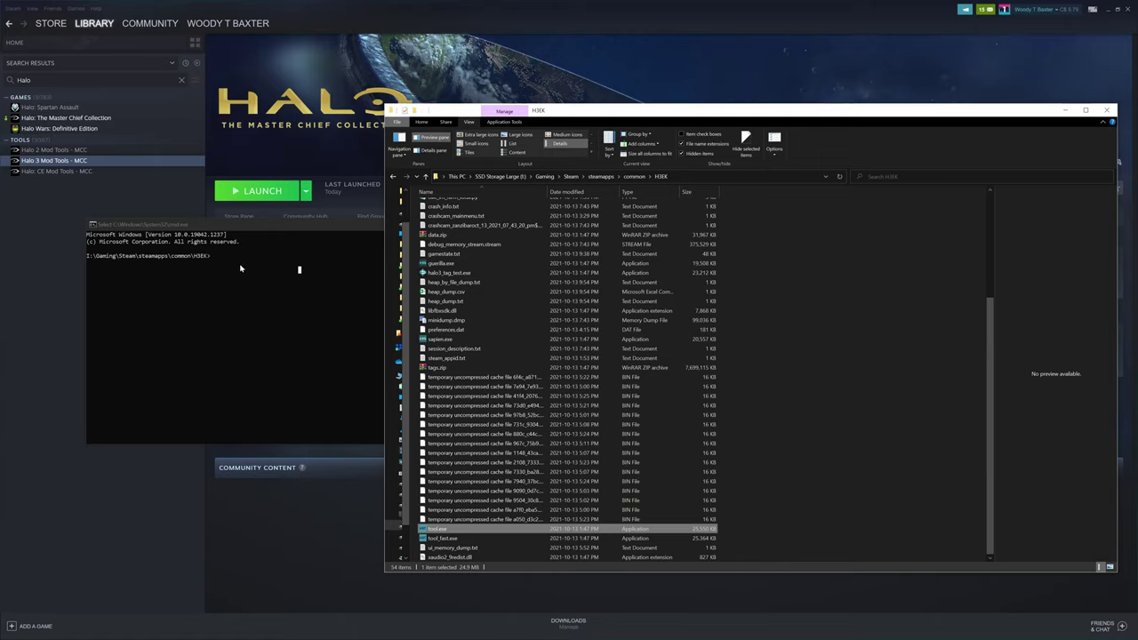
left_click(299, 269)
- Open the H3EK tags folder in Explorer to check the path for 'tool build-cache-file levels\'
key("Escape")
type("tool build-cache-file")
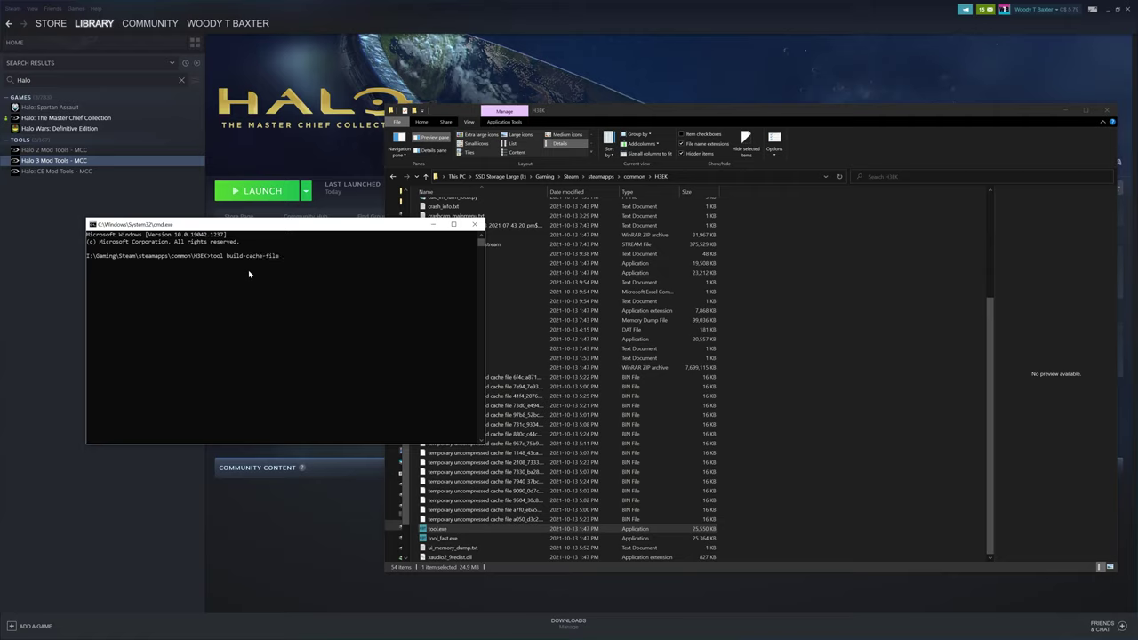
left_click(560, 293)
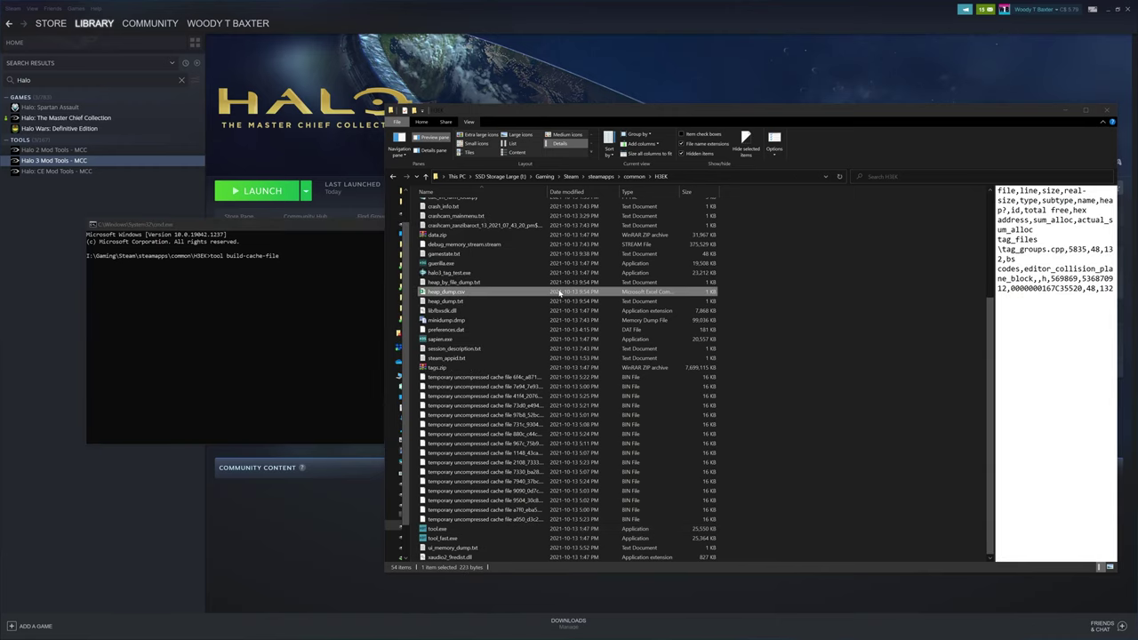
scroll(498, 293, "up", 5)
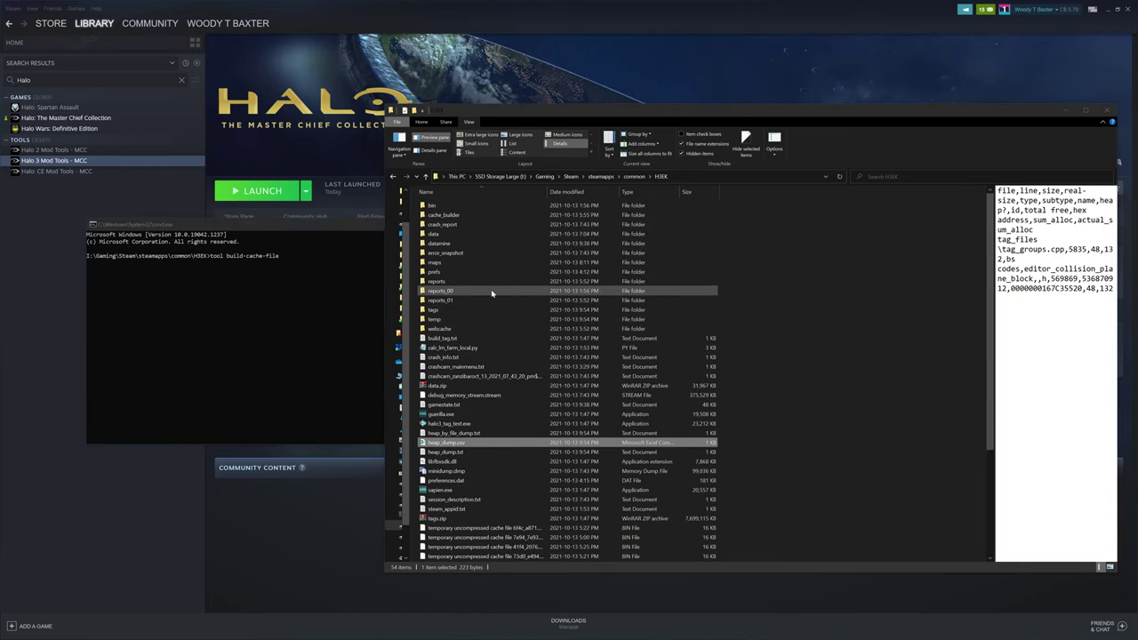
left_click(435, 311)
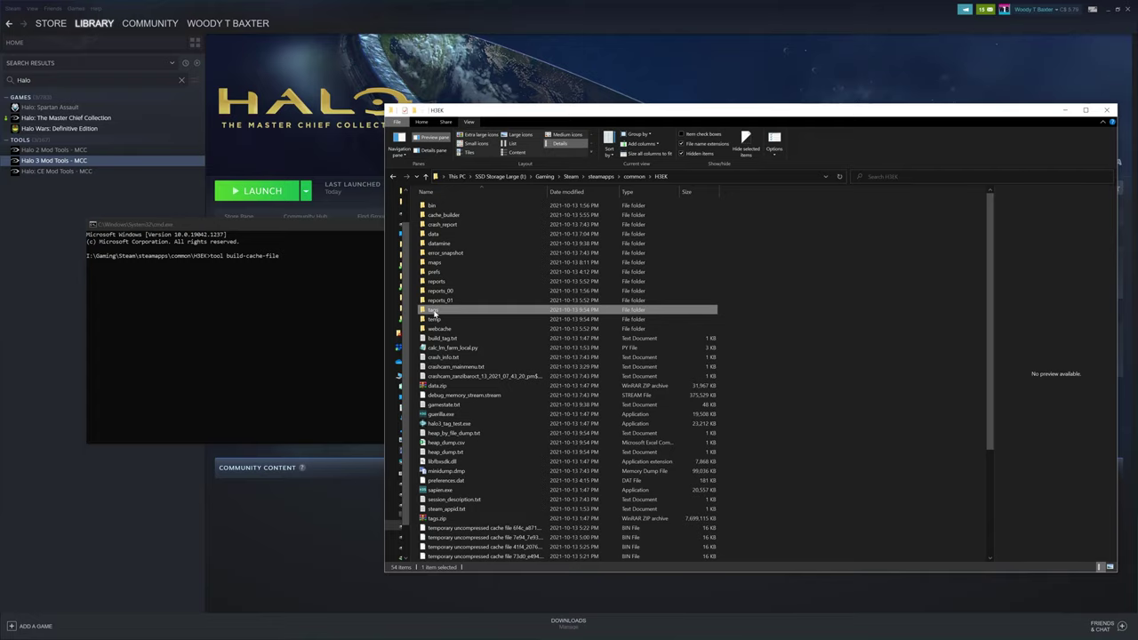
double_click(433, 311)
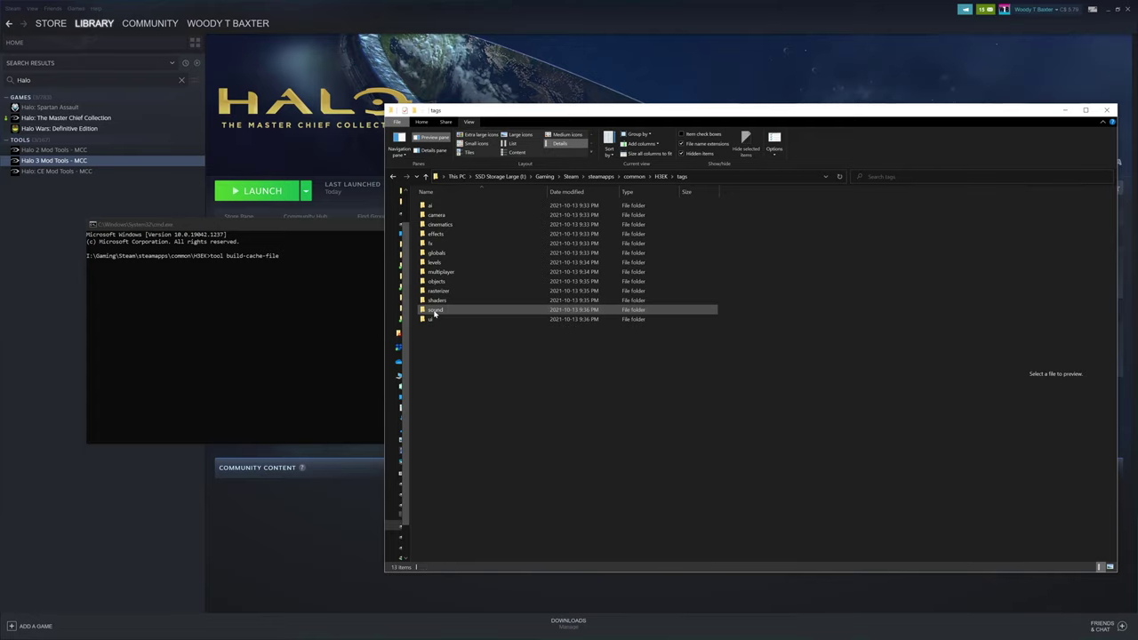
left_click(336, 272)
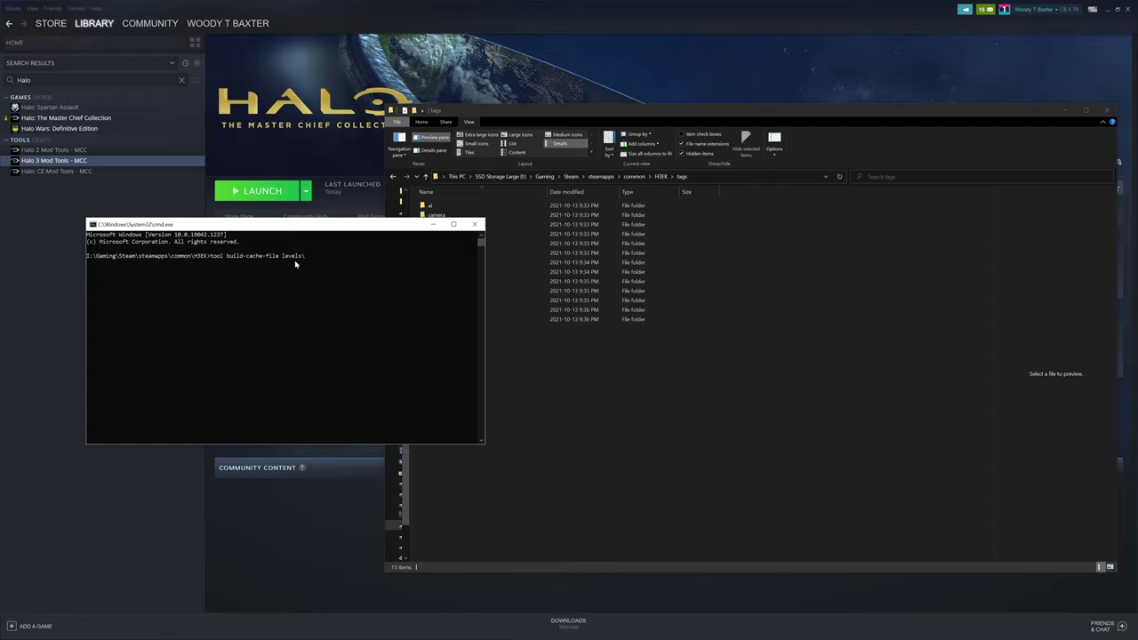
- Browse into tags\levels\multi in Explorer and extend the command path toward multi
left_click(602, 383)
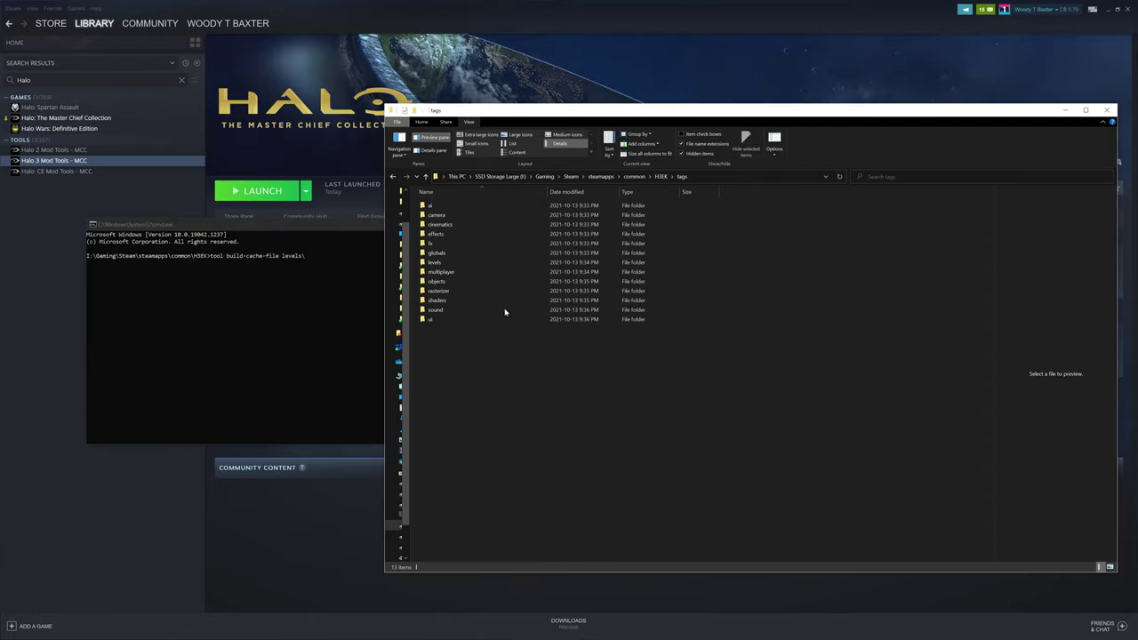
double_click(460, 264)
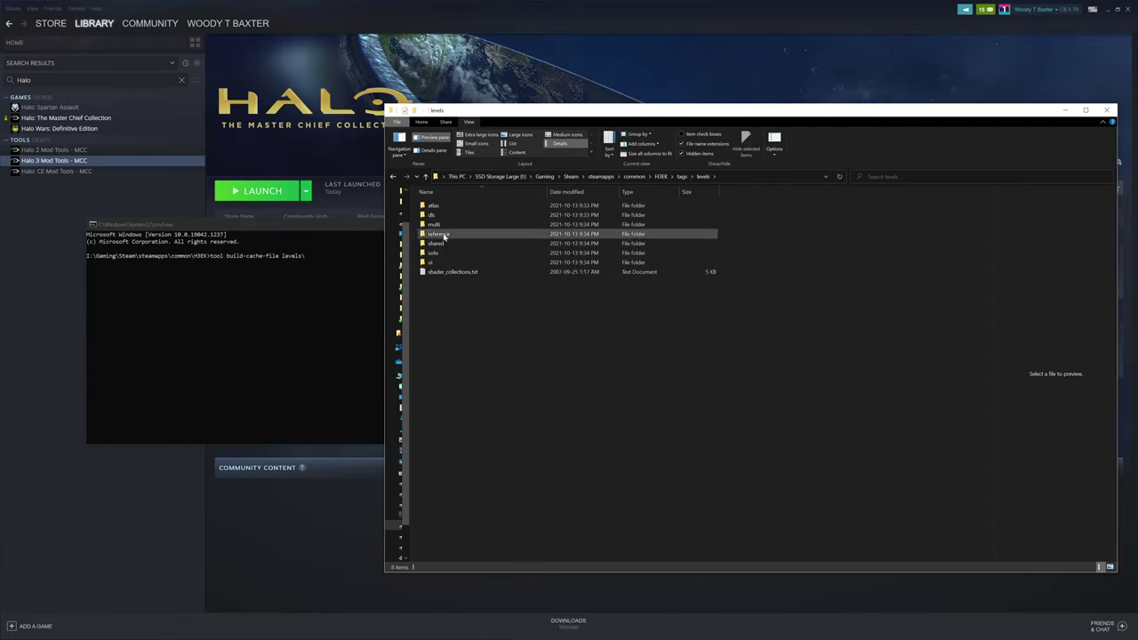
left_click(439, 225)
double_click(439, 226)
left_click(338, 259)
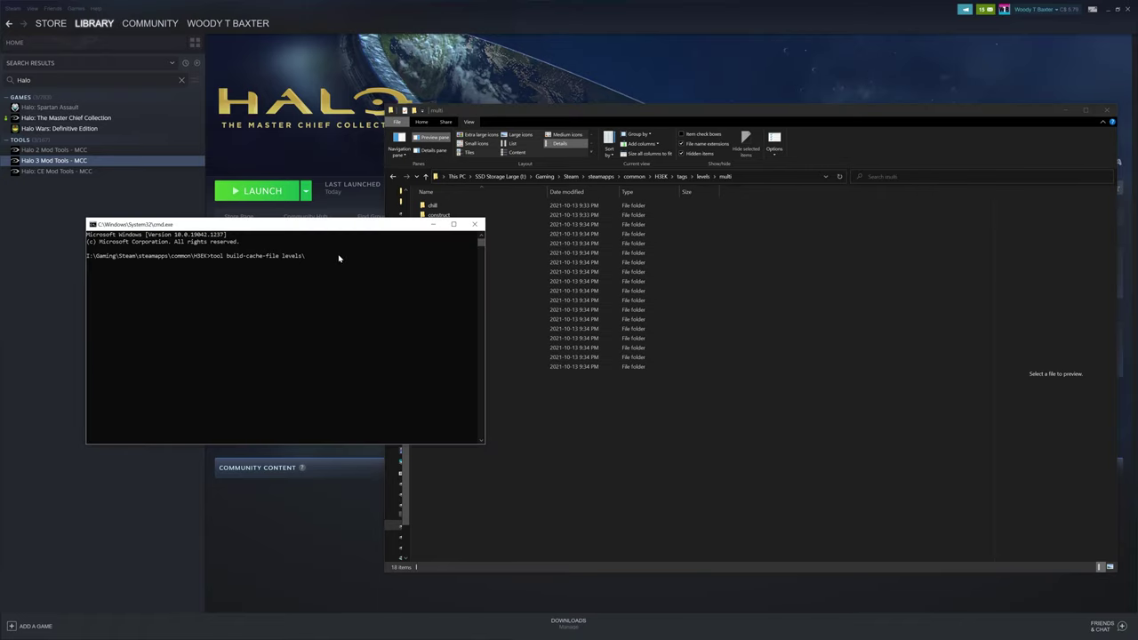
type("multi\\zanzibar")
- Open the zanzibar folder and complete the path as levels\multi\zanzibar\zanzibar
left_click(693, 501)
double_click(432, 366)
left_click(362, 267)
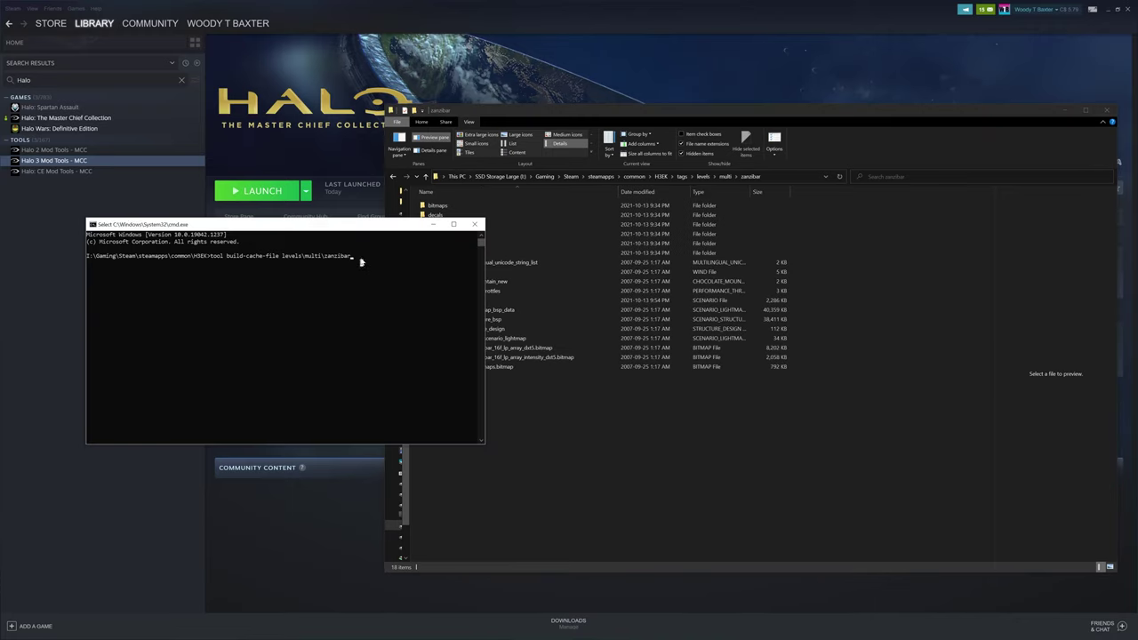
type("\\zanzi")
type("bar")
left_click(573, 406)
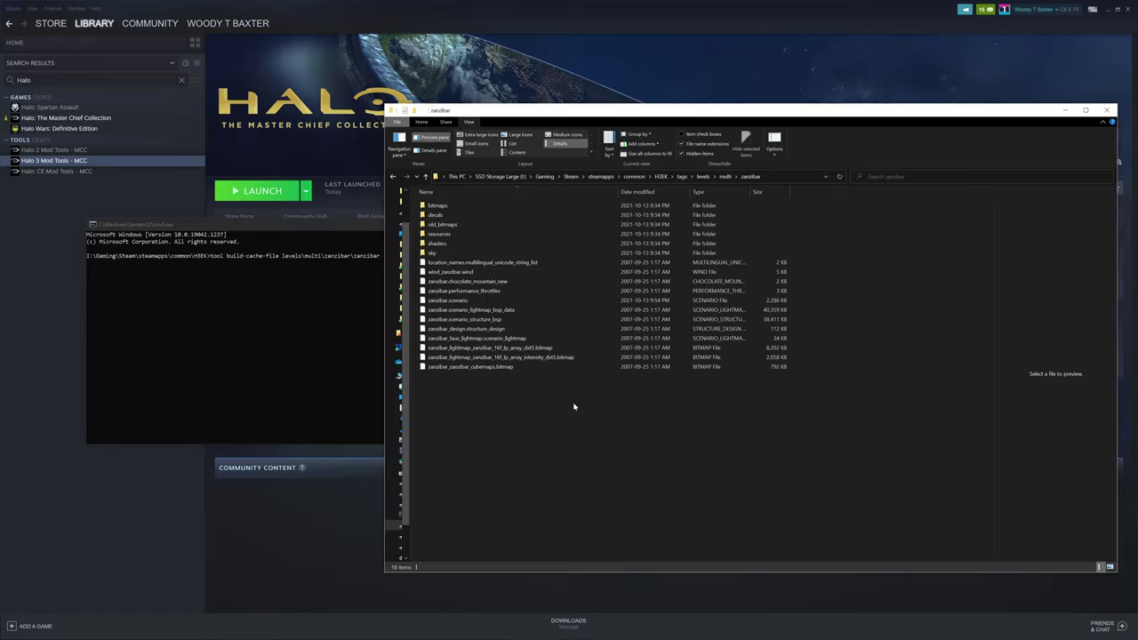
left_click(313, 308)
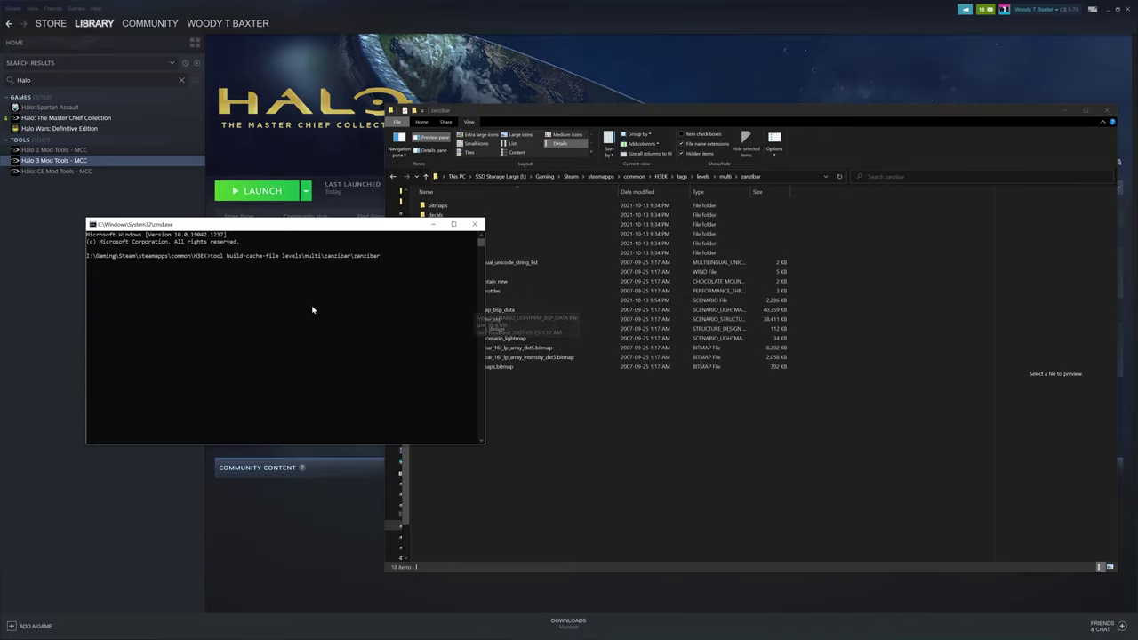
left_click(381, 261)
key("Return")
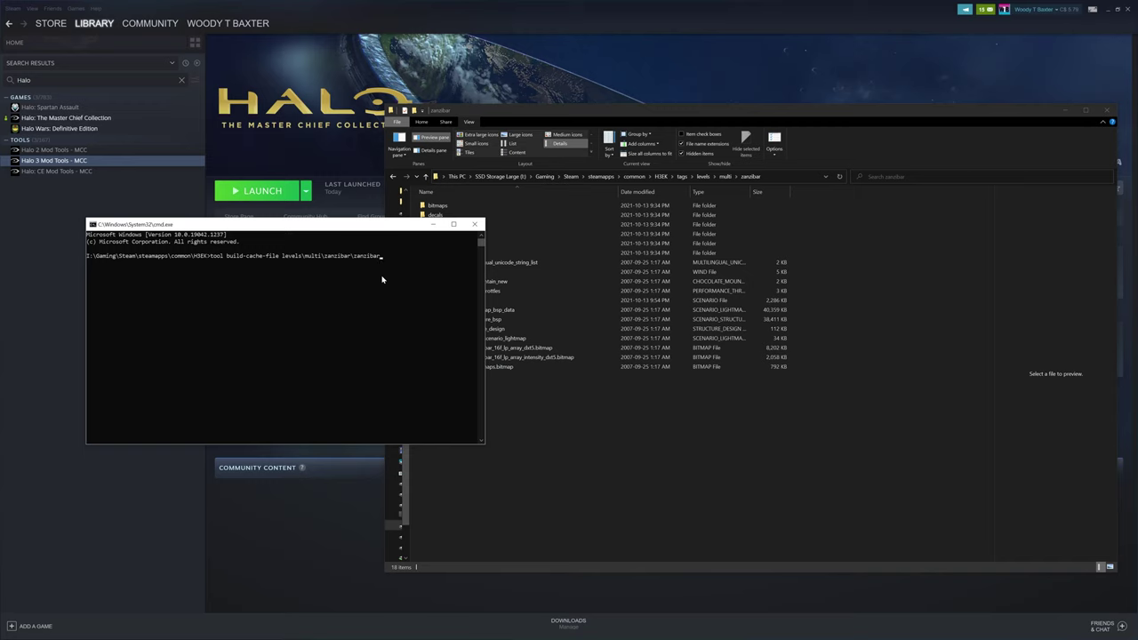
- Run tool build-cache-file levels\multi\zanzibar\zanzibar and watch it finish in a maximized window
key("Return")
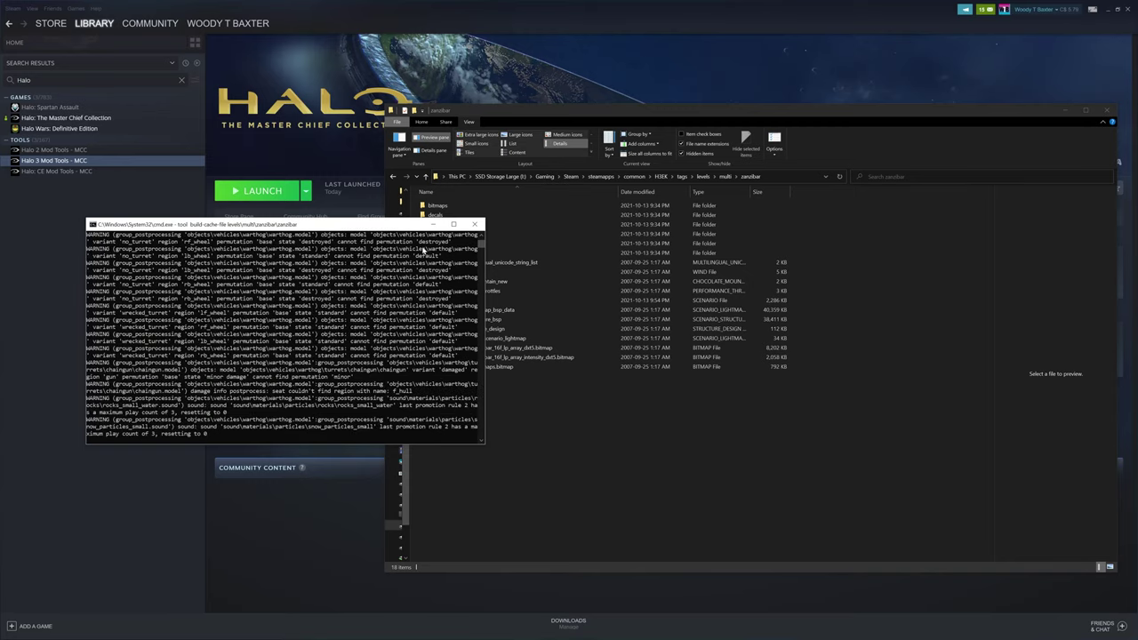
left_click(452, 224)
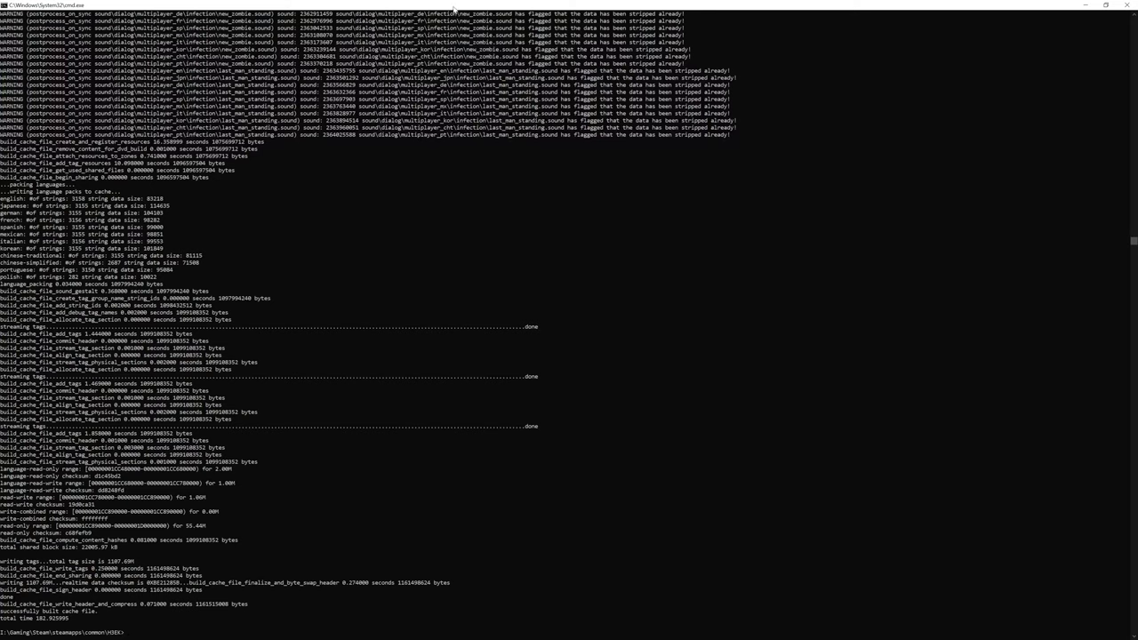
left_click_drag(455, 7, 280, 296)
left_click(628, 413)
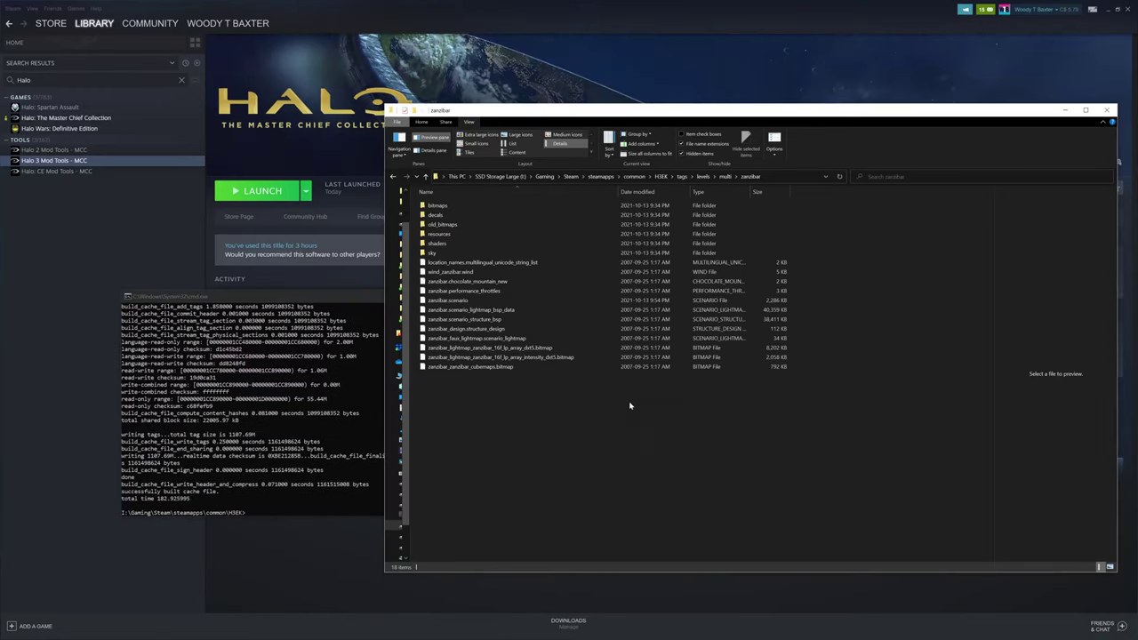
- Open H3EK's maps folder, select the new 1.08 GB zanzibar.map, and move the window right
left_click(660, 176)
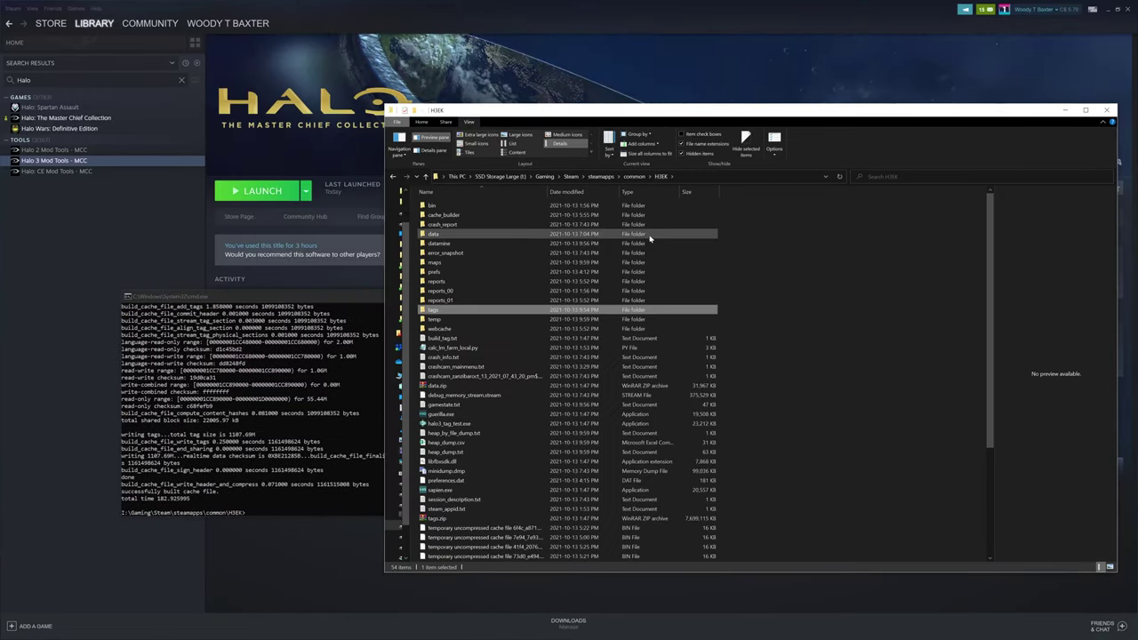
double_click(464, 263)
left_click_drag(463, 265, 447, 201)
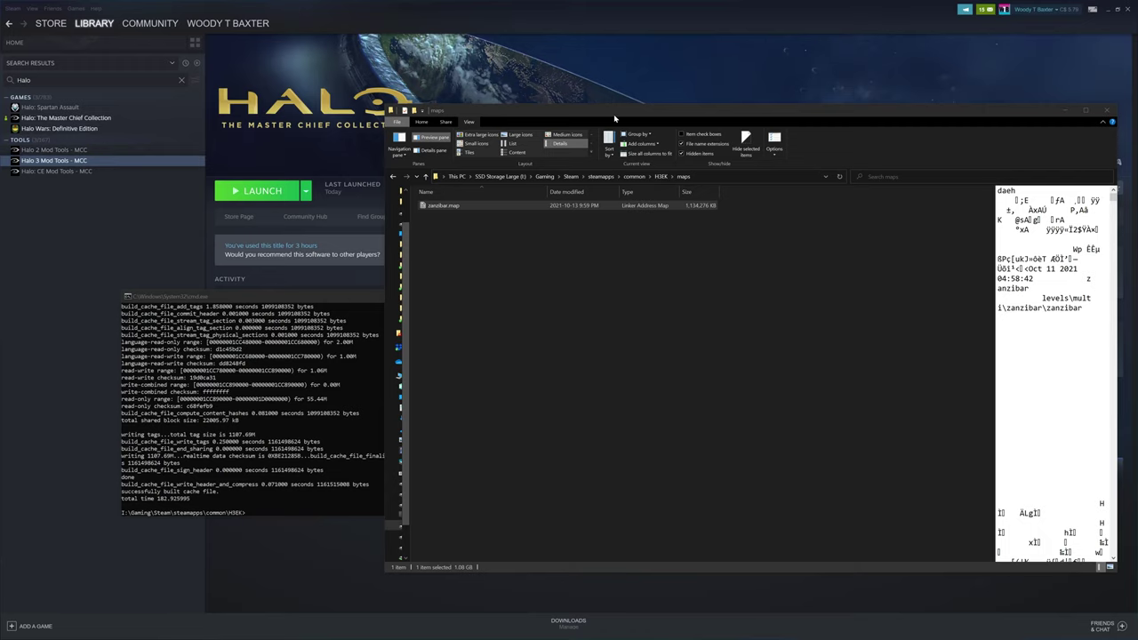
left_click_drag(613, 113, 994, 153)
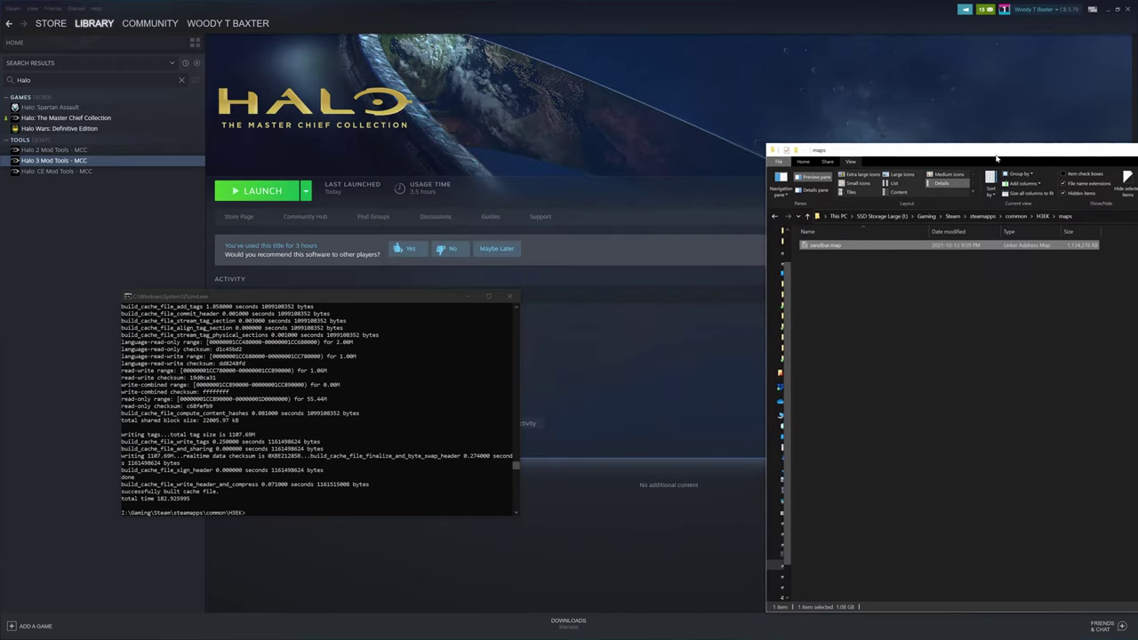
- Open the Master Chief Collection's halo3\maps folder via Steam's Browse local files
right_click(46, 120)
mouse_move(63, 159)
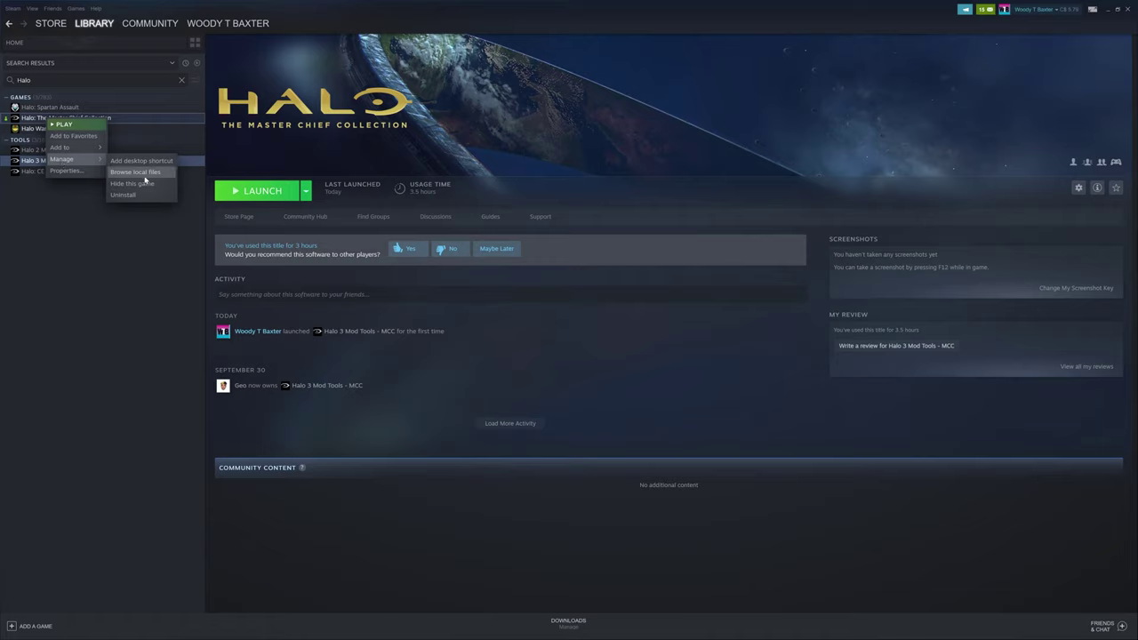
left_click(144, 176)
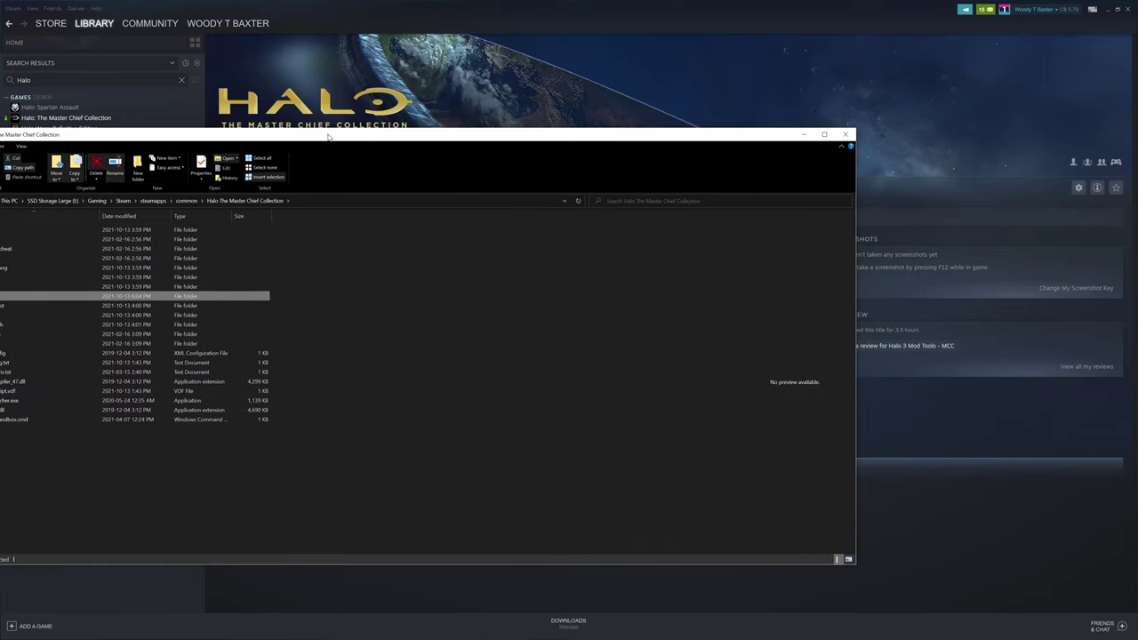
double_click(105, 276)
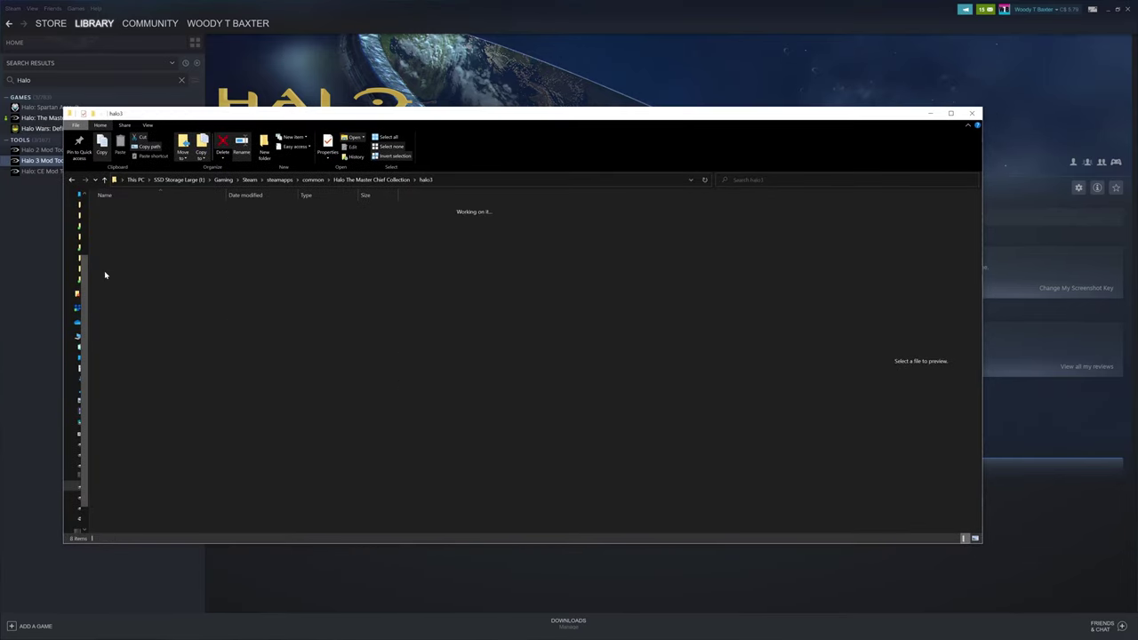
left_click(121, 257)
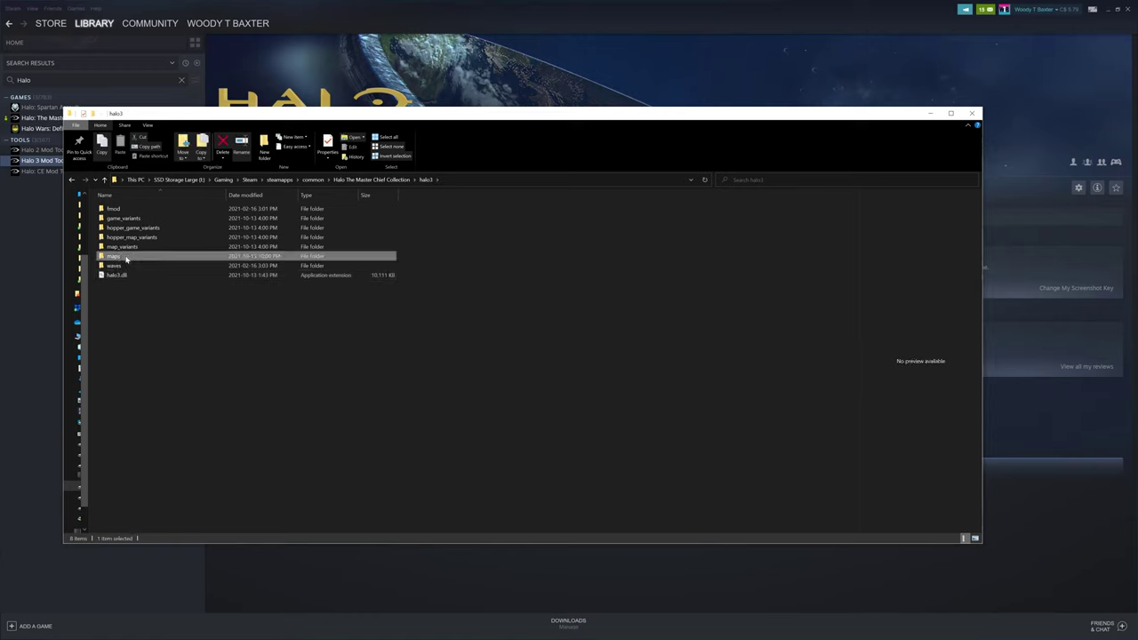
double_click(121, 257)
- Drag zanzibar.map from the H3EK maps window into the halo3 maps folder
scroll(306, 456, "down", 3)
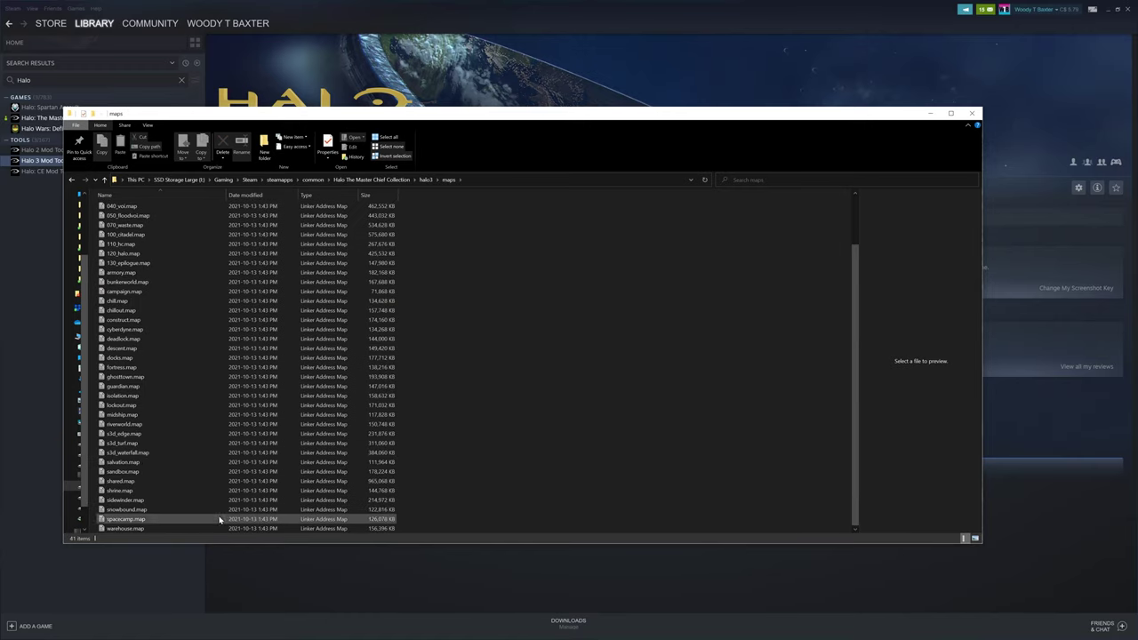
left_click(151, 529)
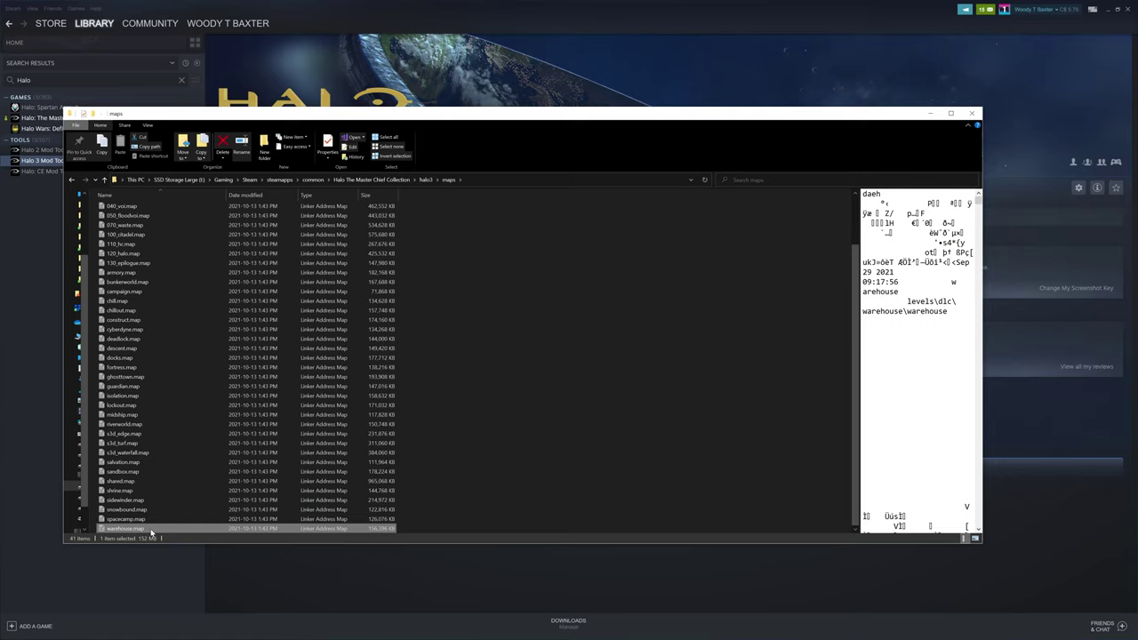
left_click(349, 503)
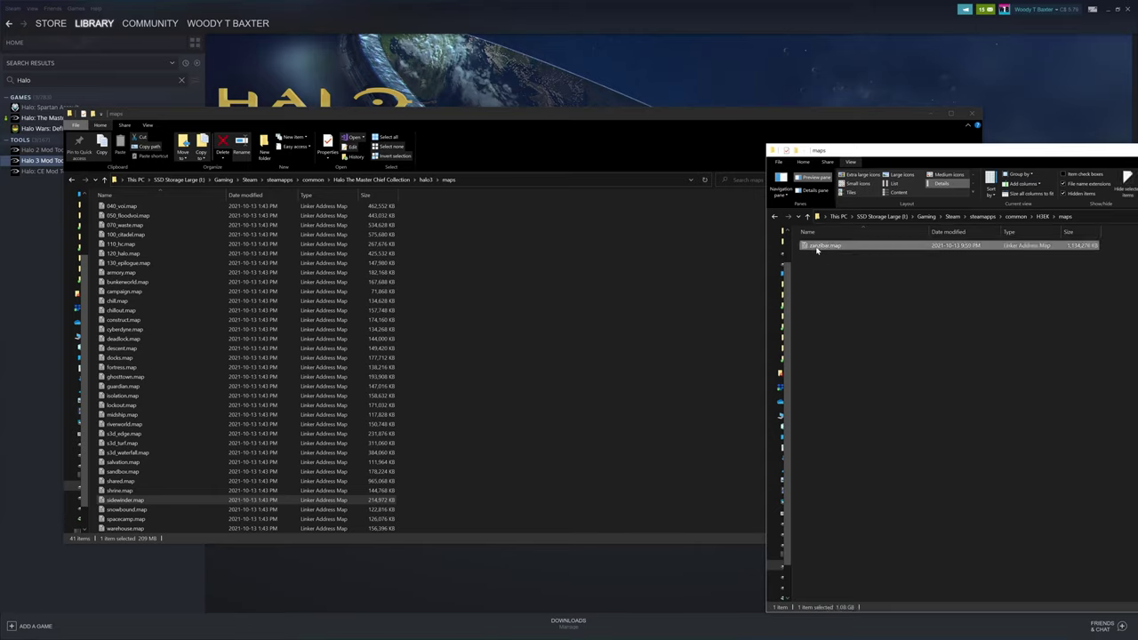
left_click_drag(817, 249, 657, 288)
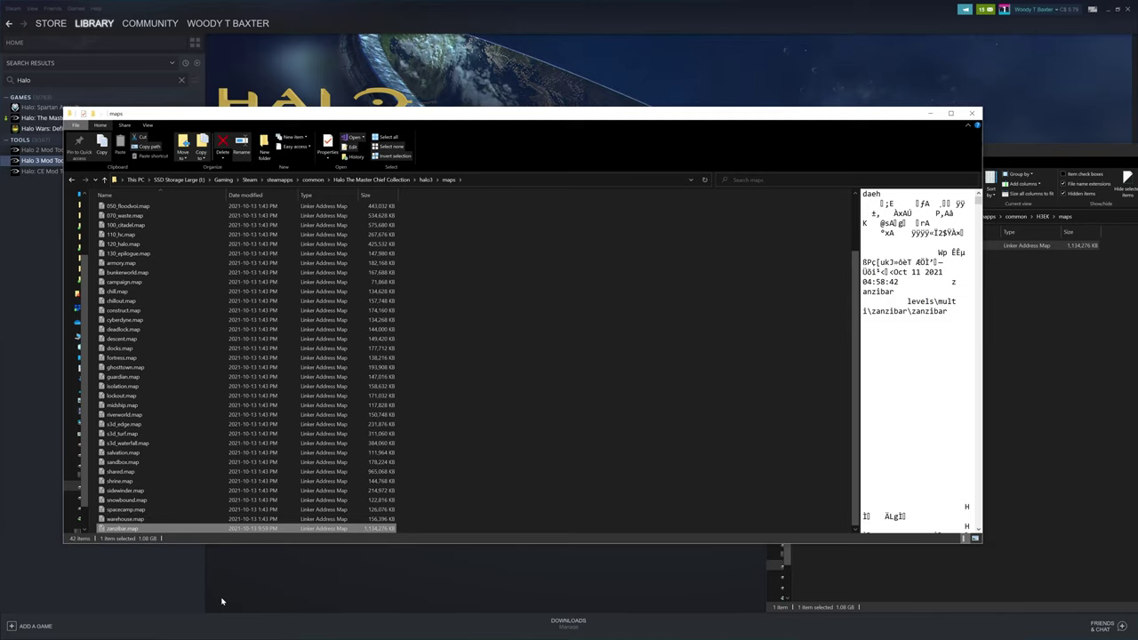
- Launch Halo: The Master Chief Collection from Steam using 'MCC Anti-Cheat Disabled'
left_click(224, 577)
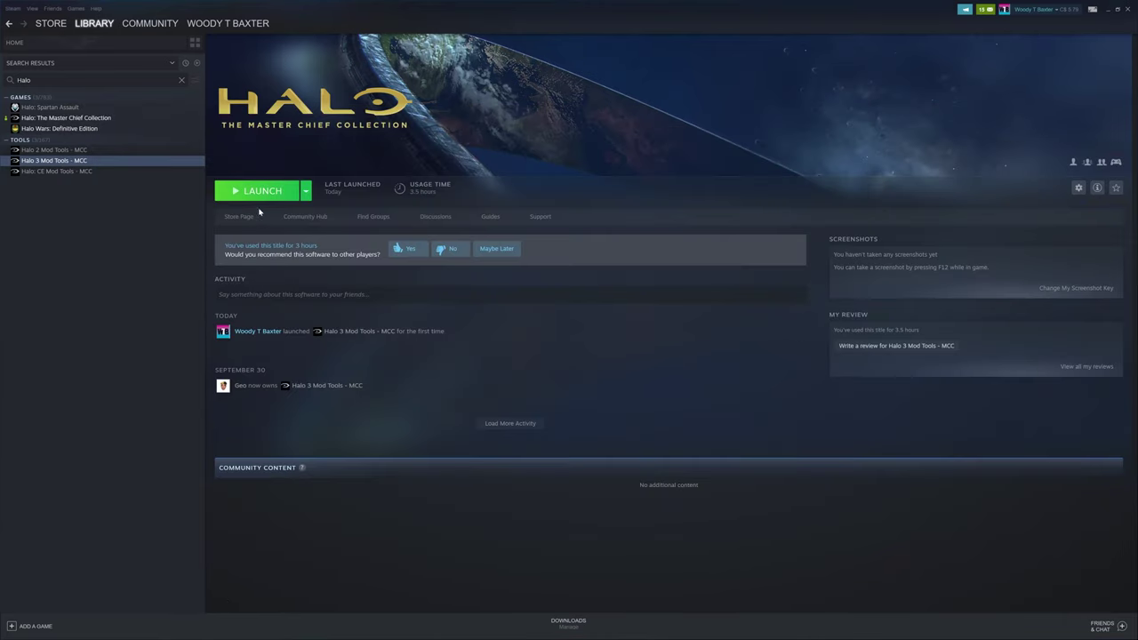
left_click(62, 117)
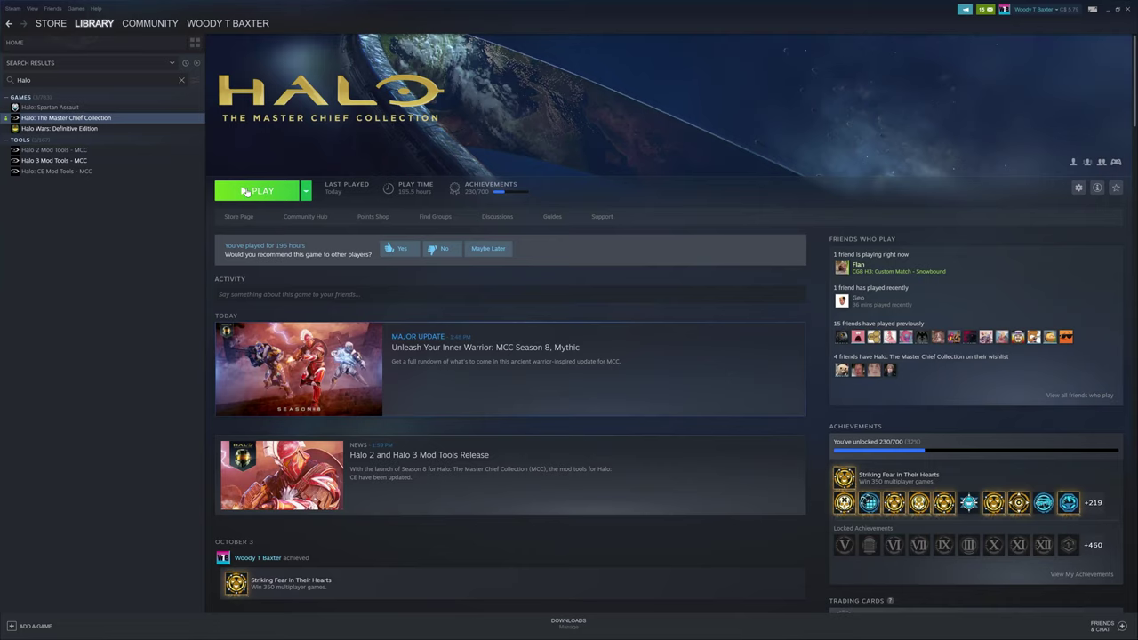
left_click(244, 192)
left_click(514, 328)
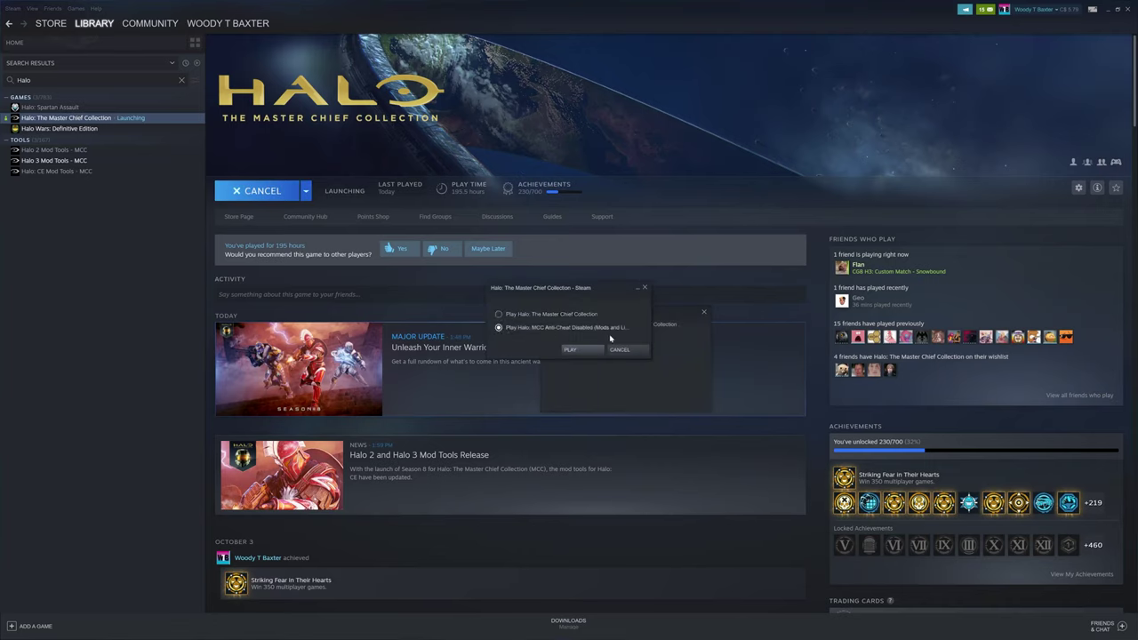
left_click(574, 350)
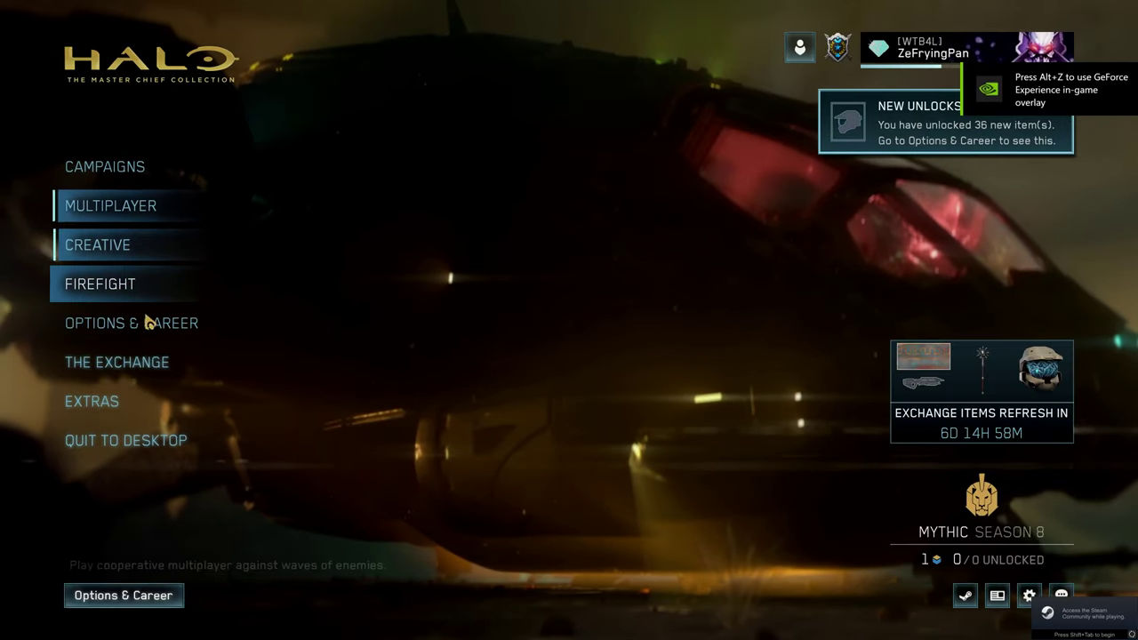
- Start a Halo 3 custom game on Last Resort with the 2v2 Hardcore TS variant
left_click(111, 206)
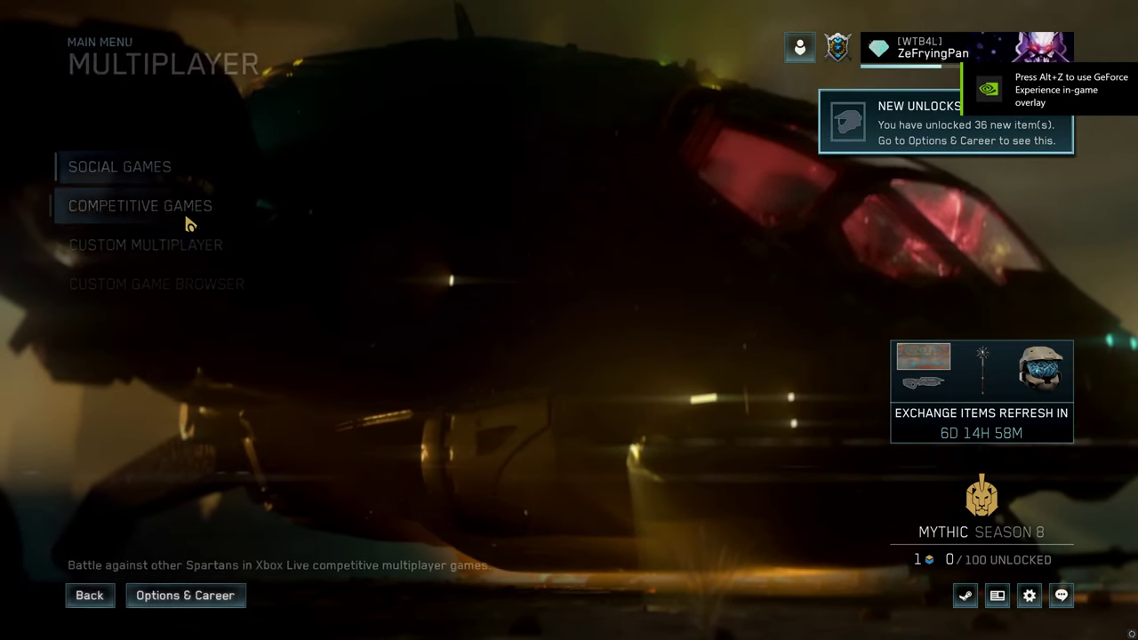
left_click(149, 252)
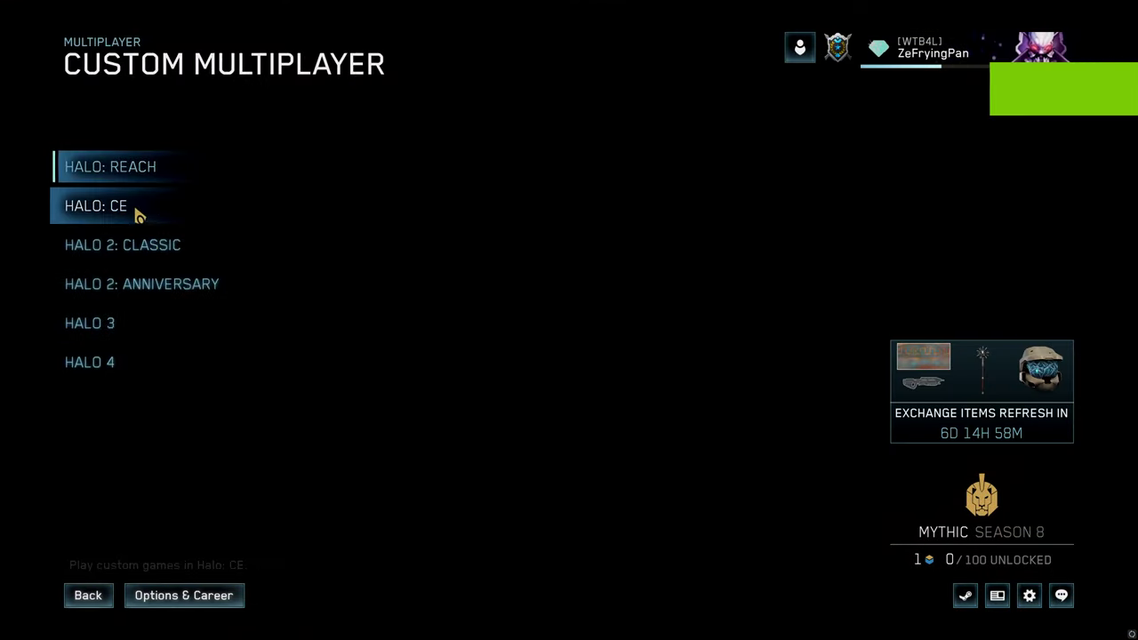
left_click(115, 327)
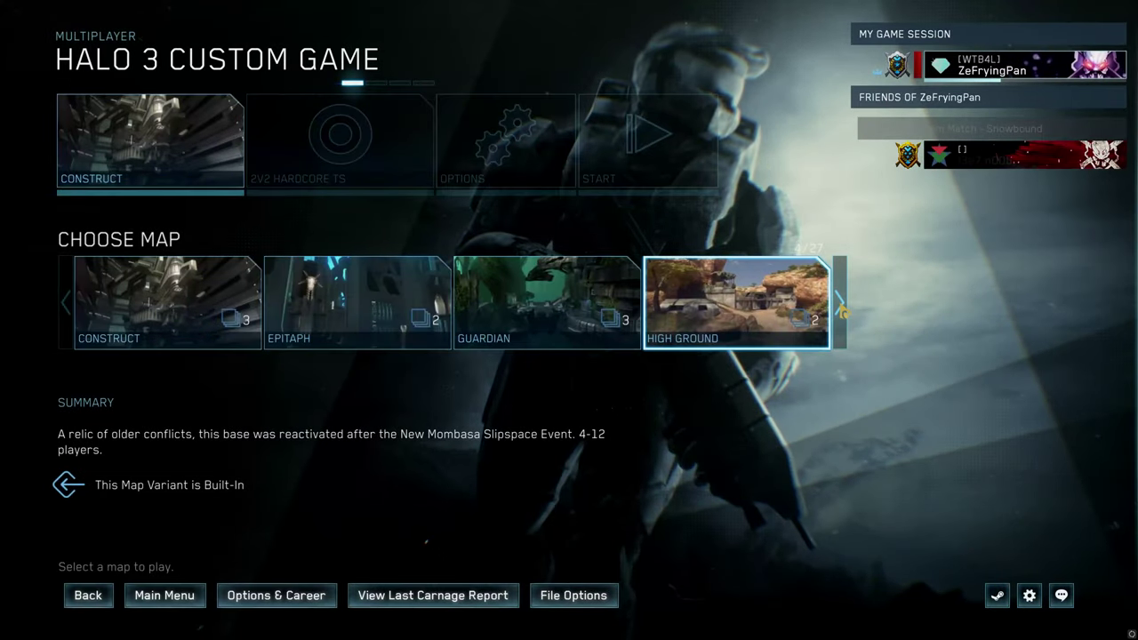
left_click(839, 309)
left_click(731, 318)
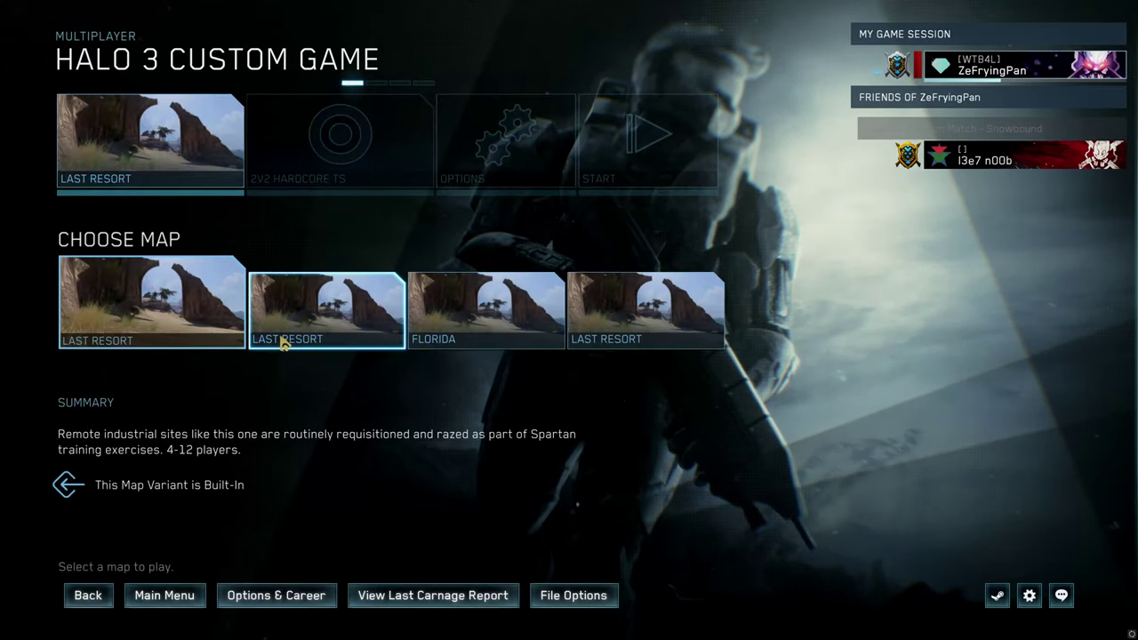
left_click(298, 334)
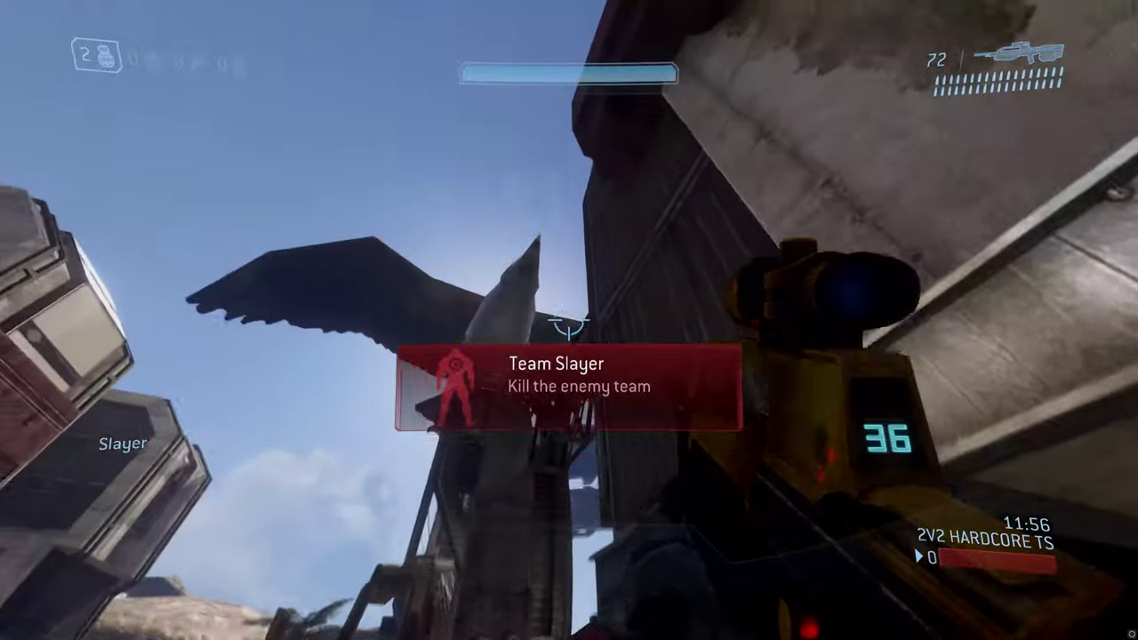
- Fire battle rifle bursts while the modified Last Resort match loads in
left_click(569, 319)
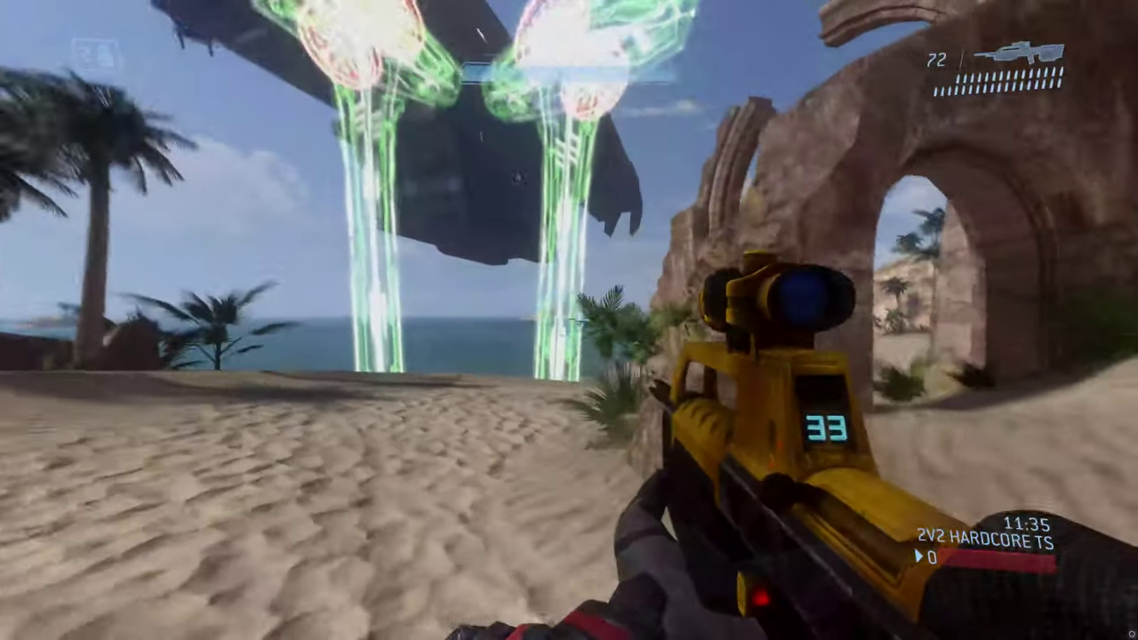
left_click(569, 320)
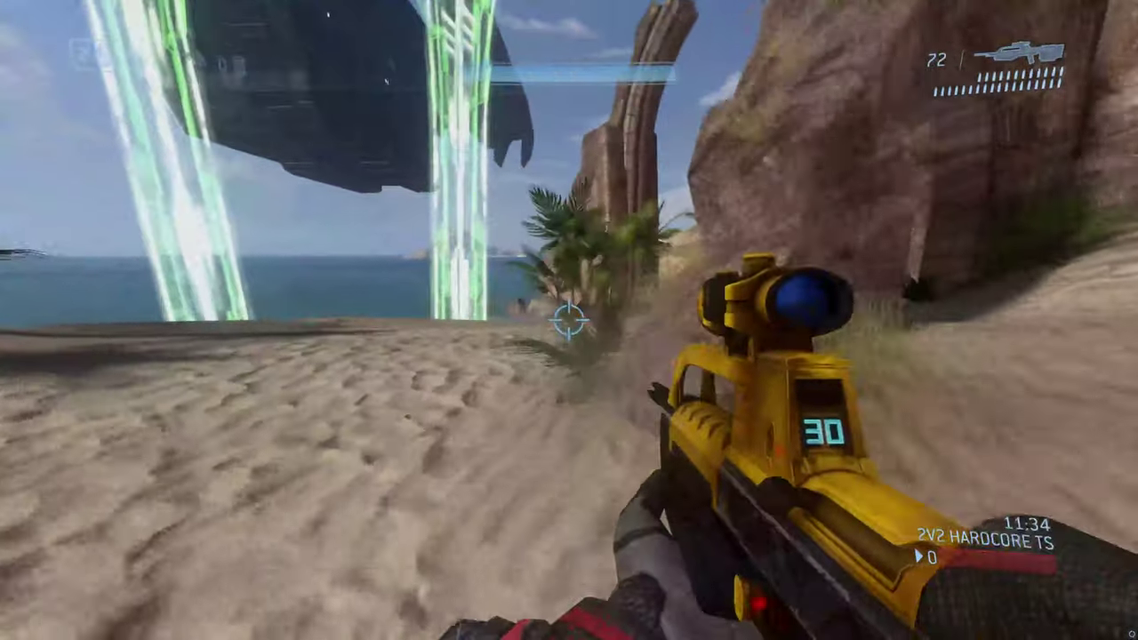
- Reload the battle rifle, pick up the rocket launcher and fire a rocket
left_click(569, 320)
key("r")
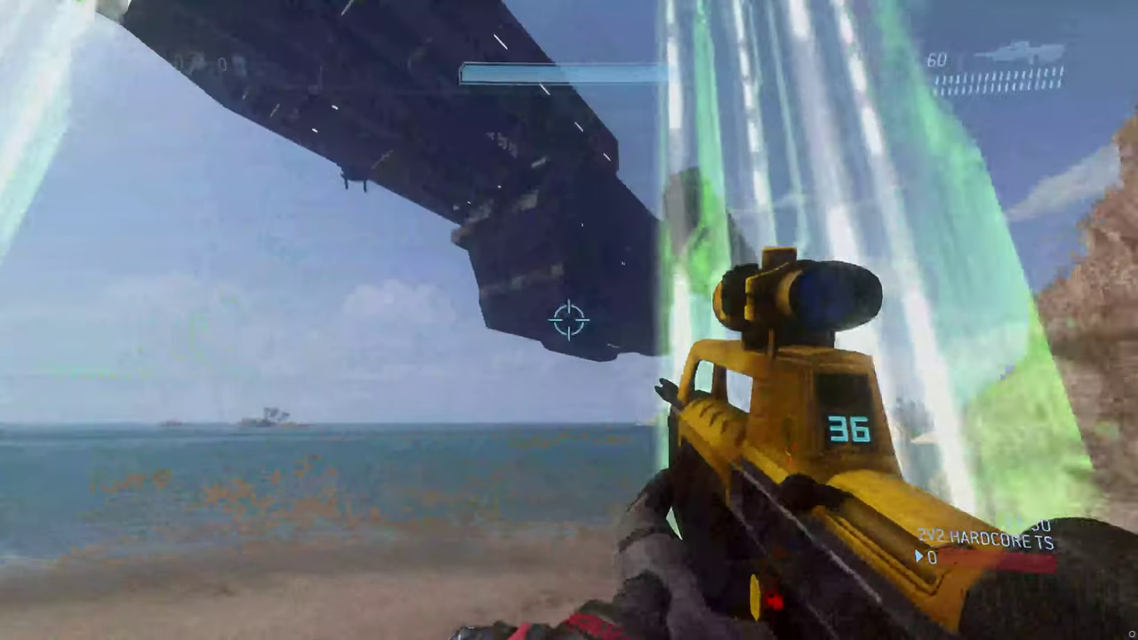
key("e")
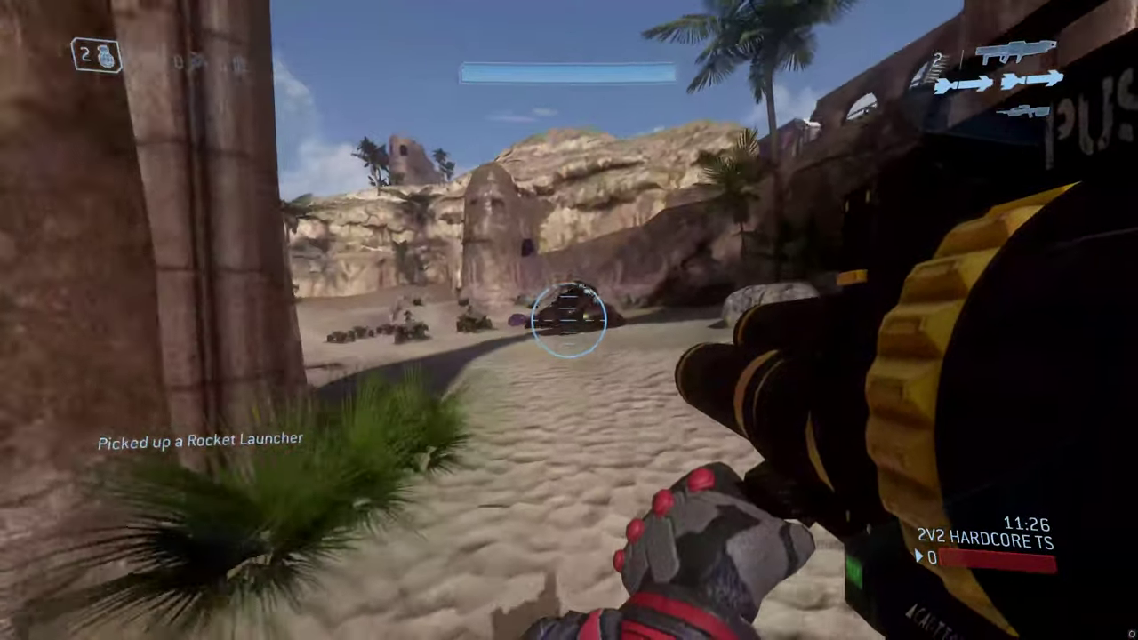
left_click(569, 320)
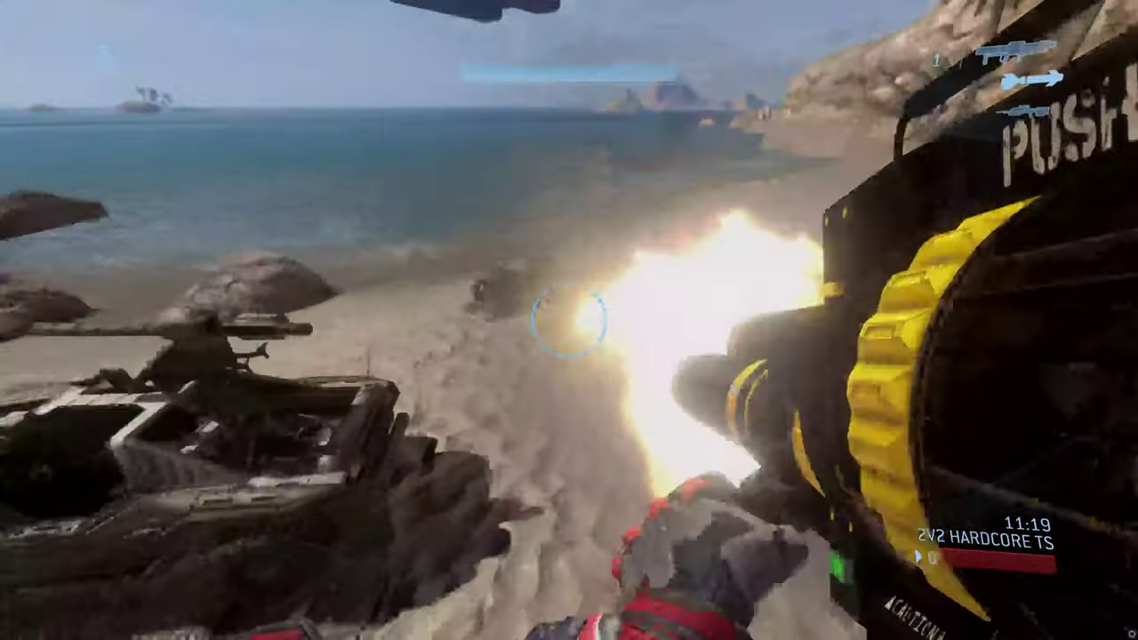
- Turn toward the desert wreckage and briefly ride a Warthog before exiting
left_click_drag(569, 320, 569, 320)
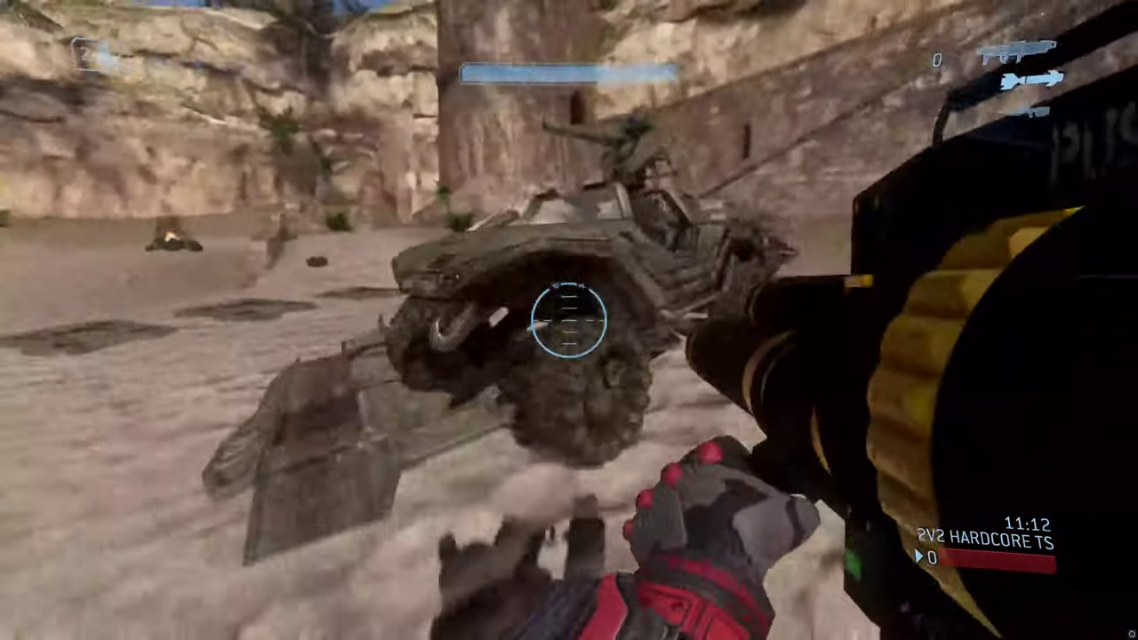
key("e")
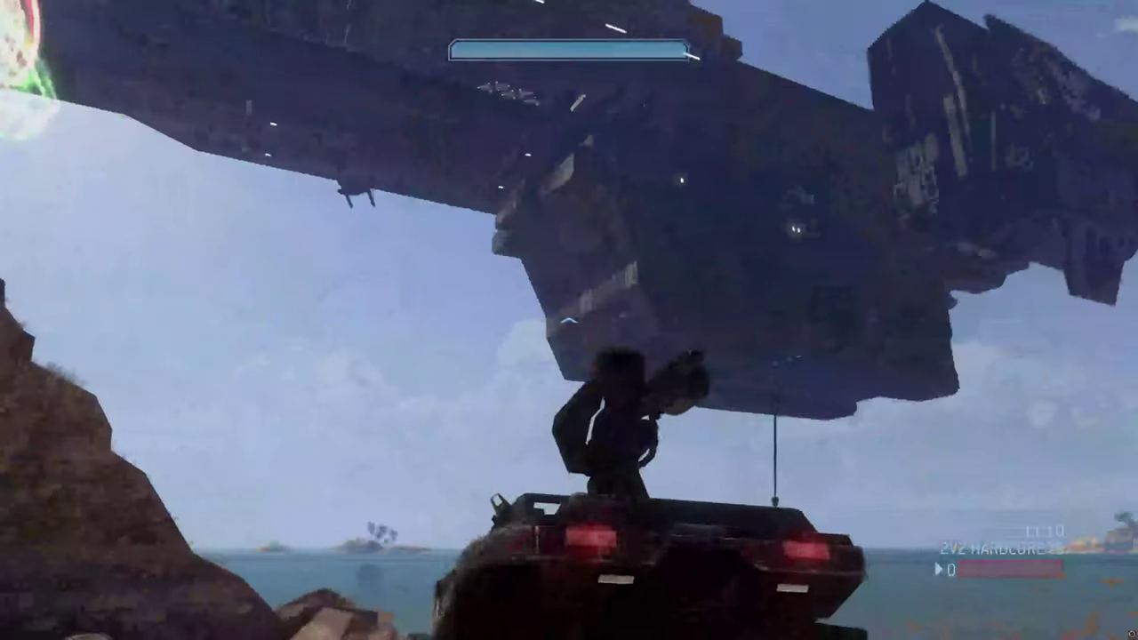
key("e")
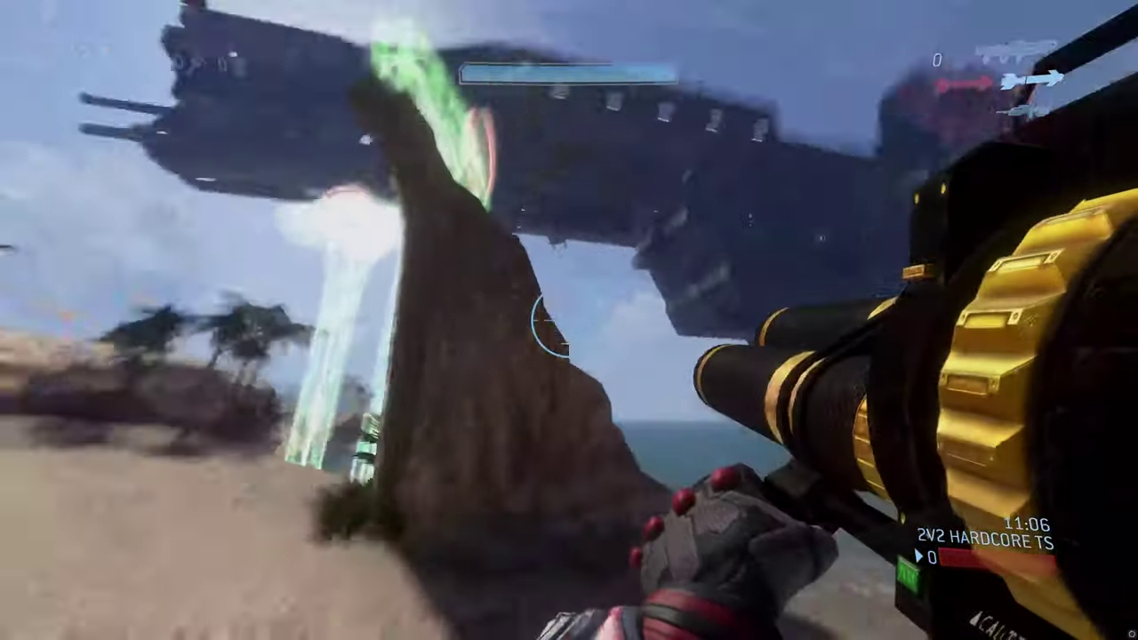